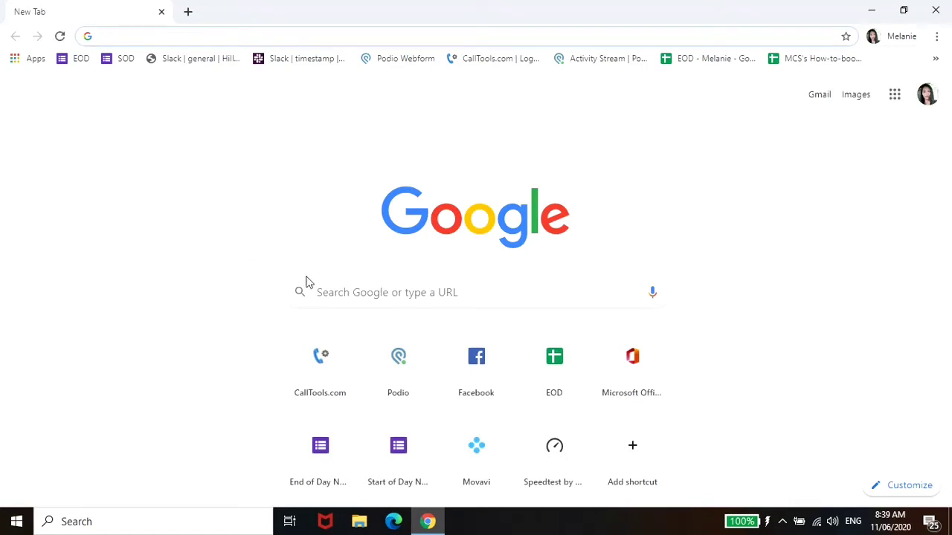
- Search Google for "spongebob wallpaper" and show the image results
{"action": "left_click", "coordinate": [338, 292]}
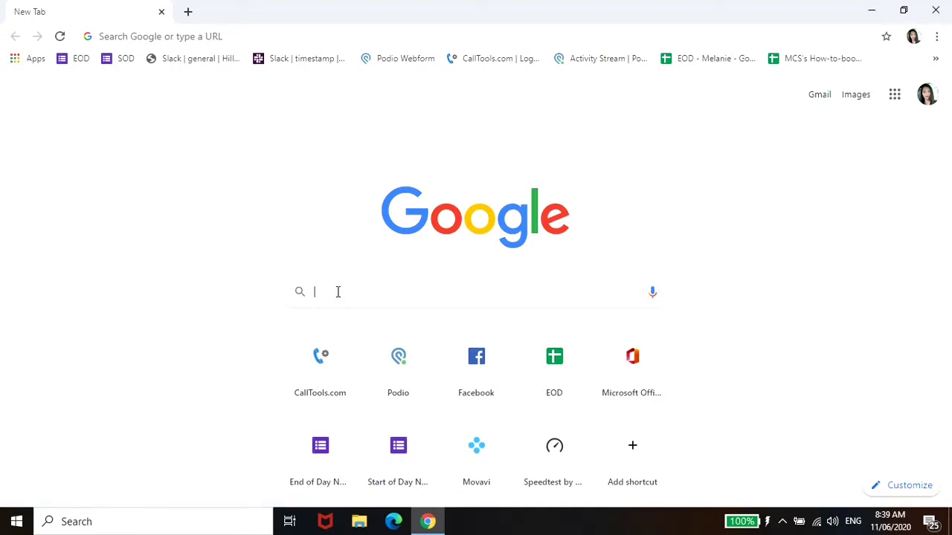
{"action": "type", "text": "spongeb"}
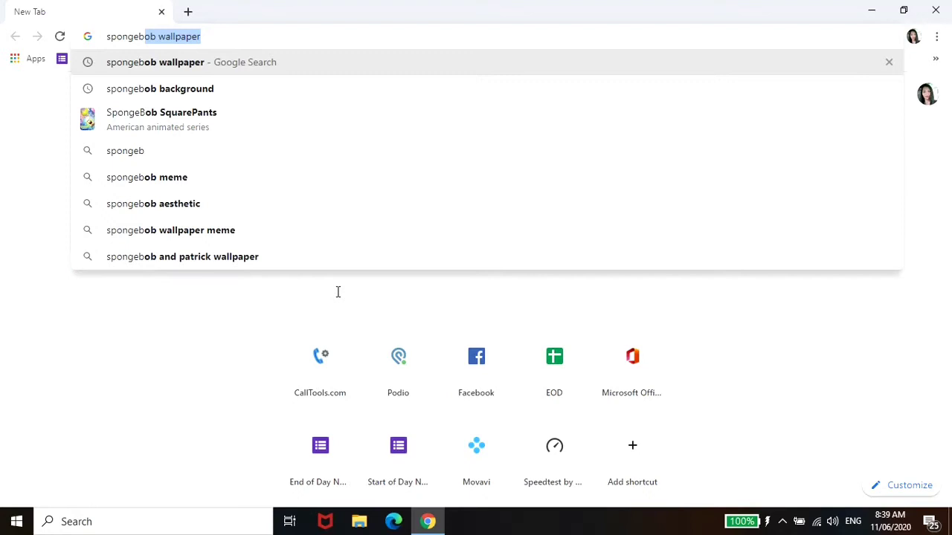
{"action": "type", "text": "ob"}
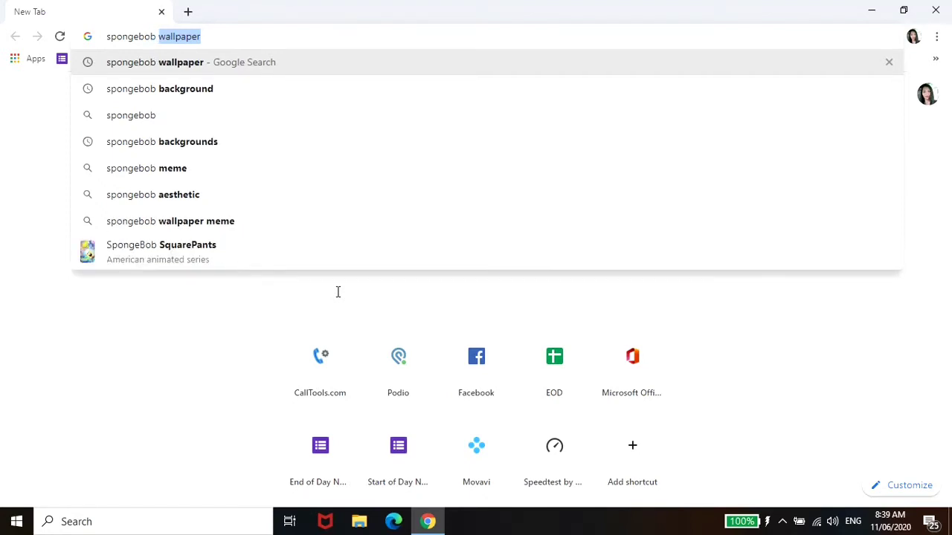
{"action": "key", "text": "Return"}
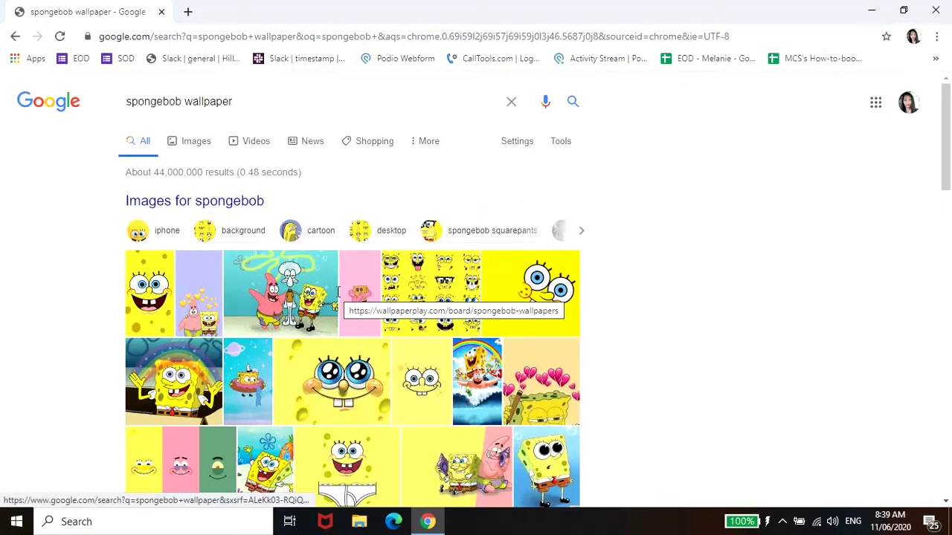
{"action": "left_click", "coordinate": [191, 147]}
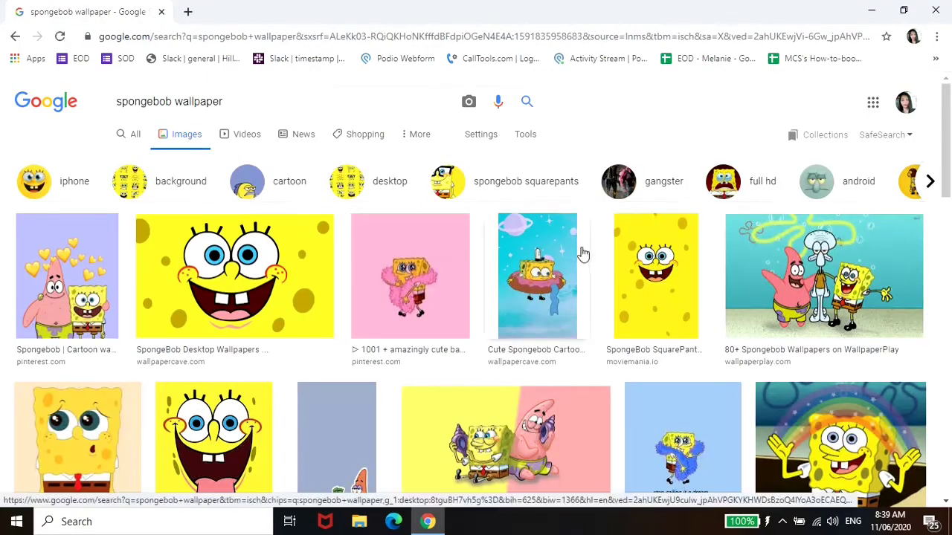
- Save the 1920 × 1080 Wallpaper Cave image of SpongeBob faces to Pictures as spongebob.jpg, replacing the existing file
{"action": "scroll", "coordinate": [583, 255], "scroll_direction": "down", "scroll_amount": 4}
{"action": "scroll", "coordinate": [595, 278], "scroll_direction": "down", "scroll_amount": 2}
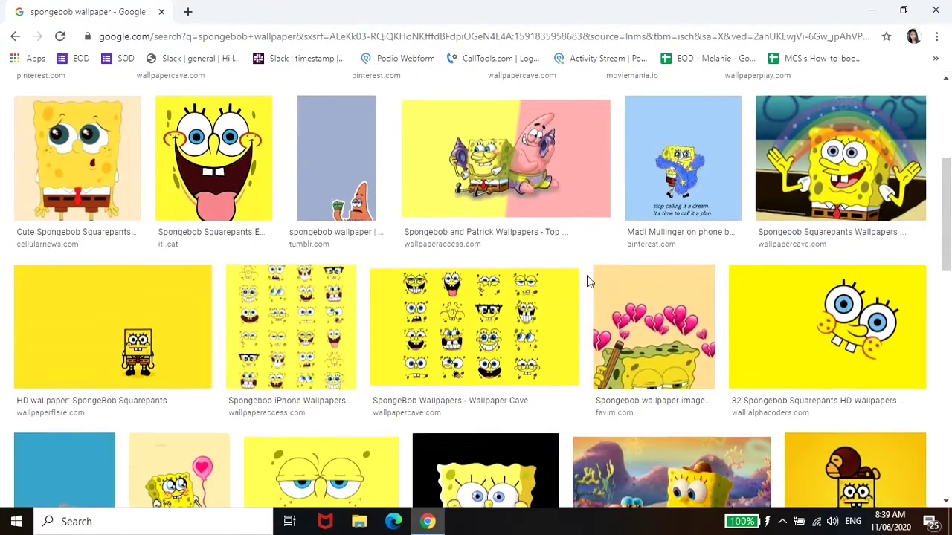
{"action": "left_click", "coordinate": [491, 279]}
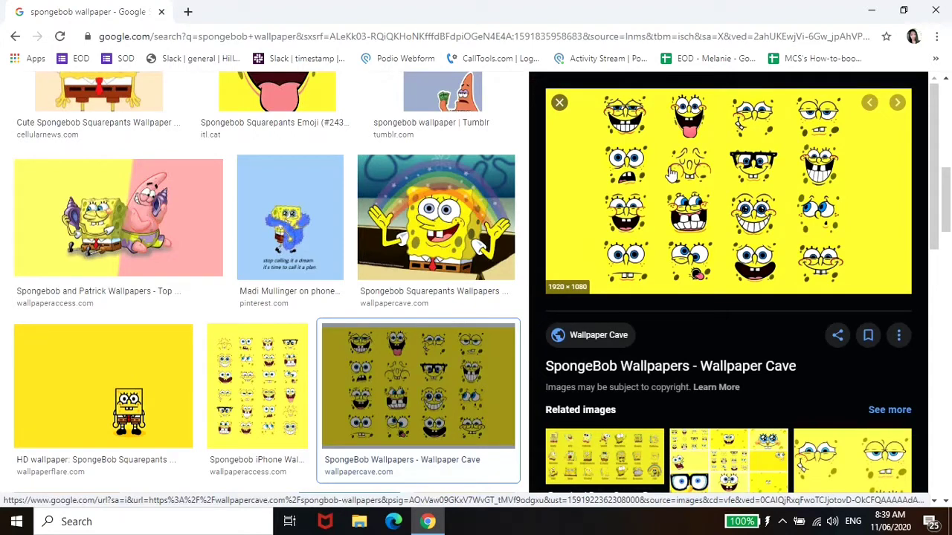
{"action": "right_click", "coordinate": [669, 173]}
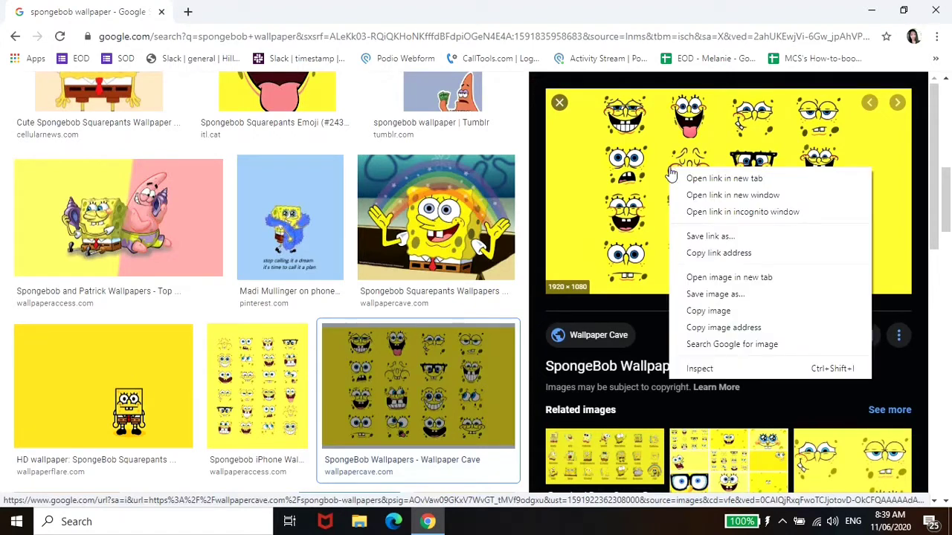
{"action": "left_click", "coordinate": [790, 294]}
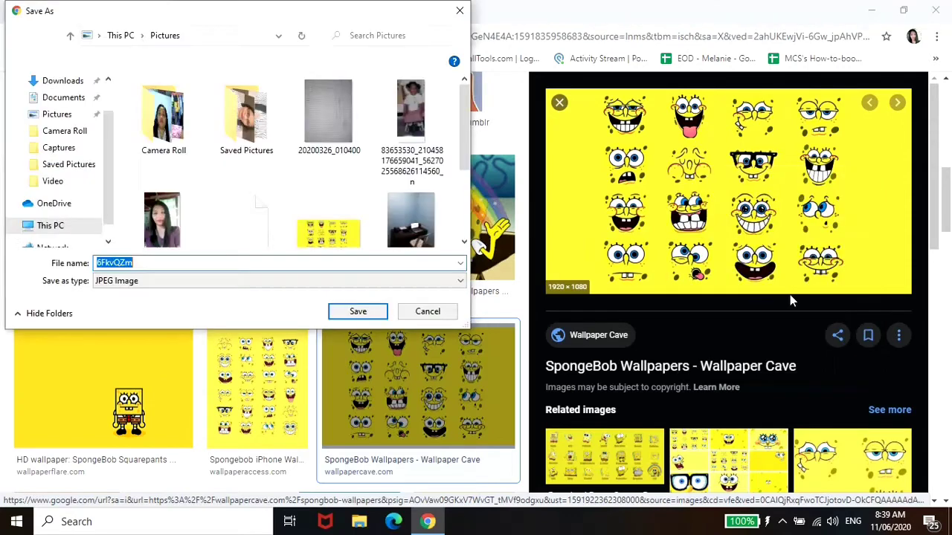
{"action": "type", "text": "spong"}
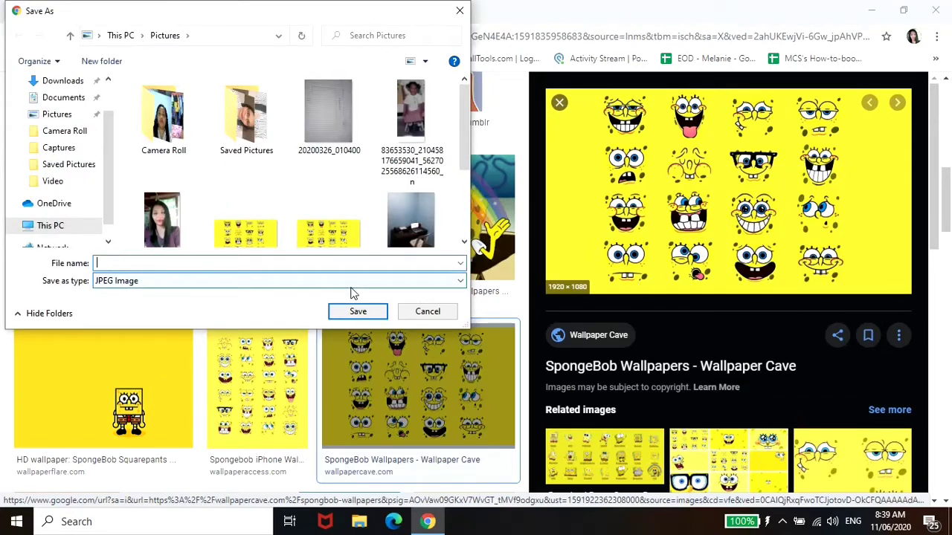
{"action": "type", "text": "ebob"}
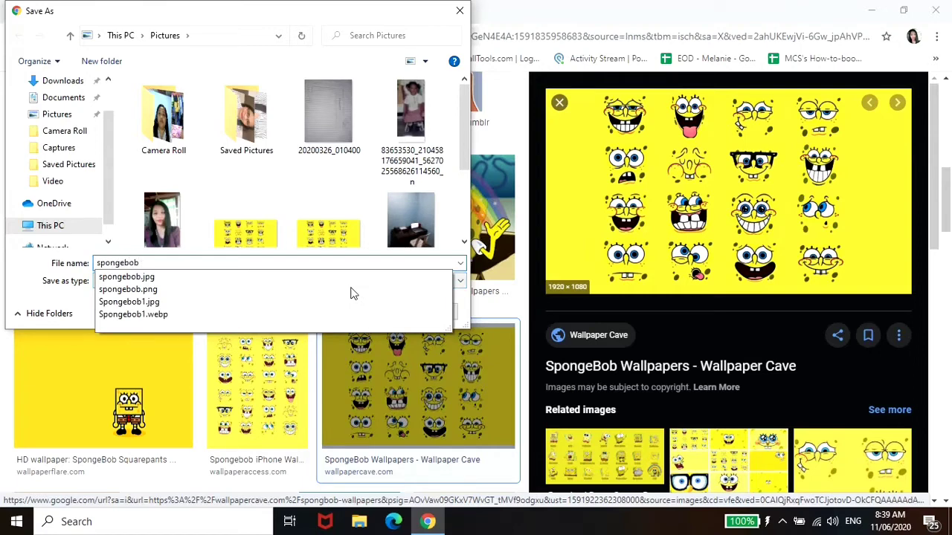
{"action": "key", "text": "Return"}
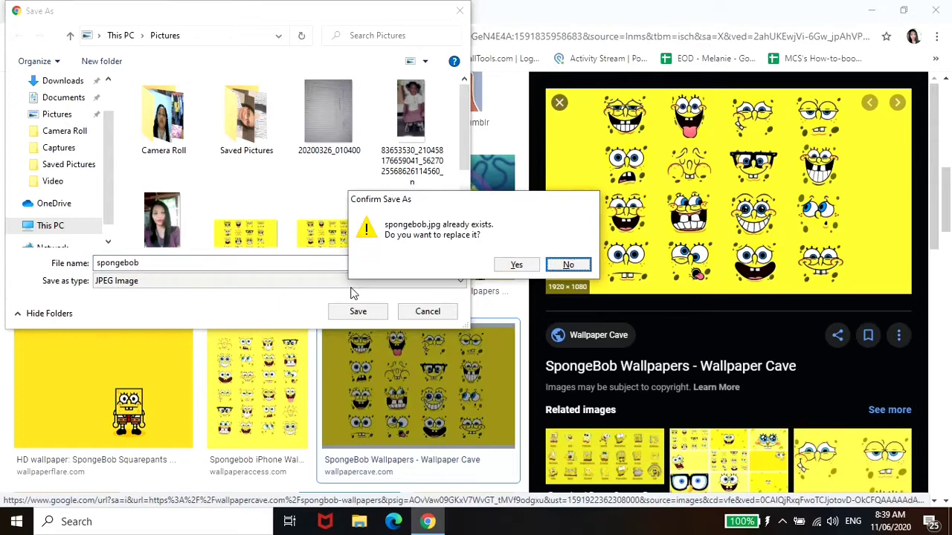
{"action": "left_click", "coordinate": [515, 265]}
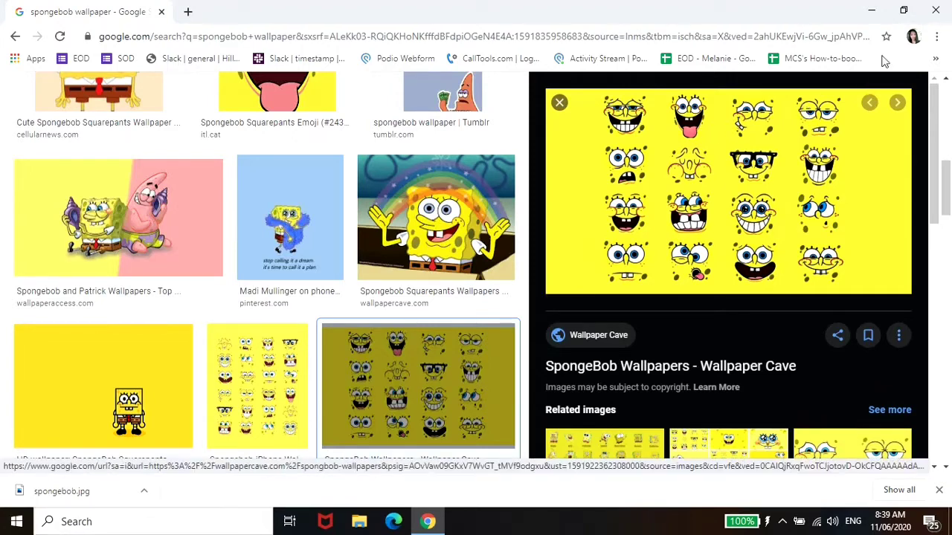
- Close the browser and create a blank text document in WPS Office
{"action": "left_click", "coordinate": [946, 5]}
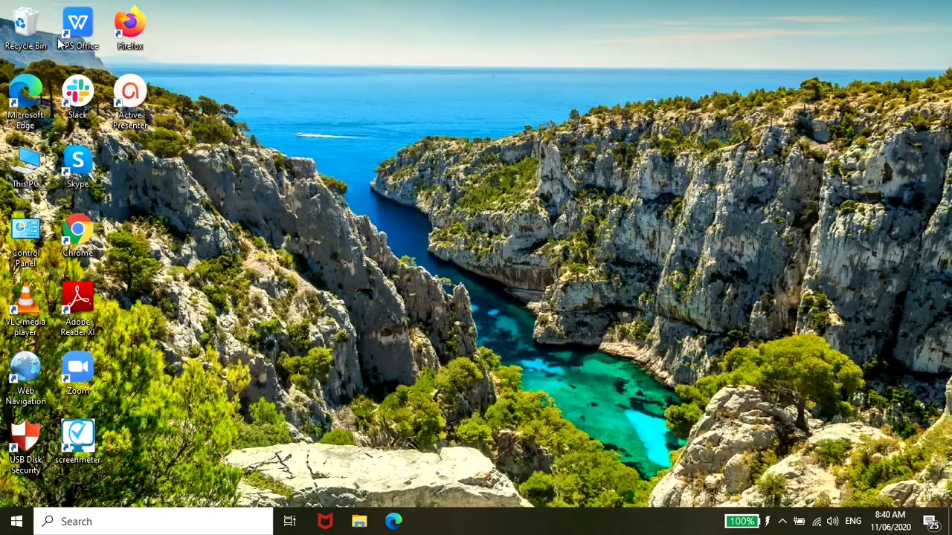
{"action": "double_click", "coordinate": [80, 41]}
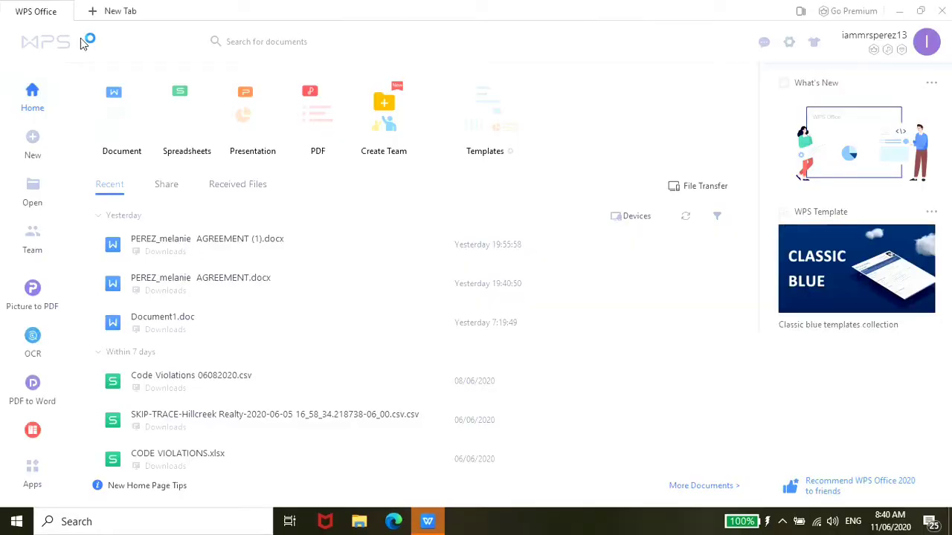
{"action": "left_click", "coordinate": [119, 130]}
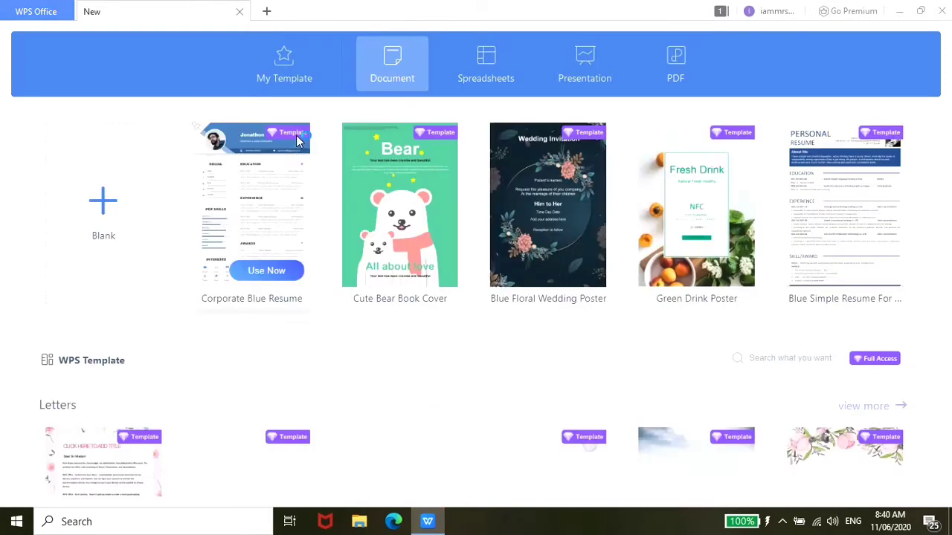
{"action": "left_click", "coordinate": [136, 219]}
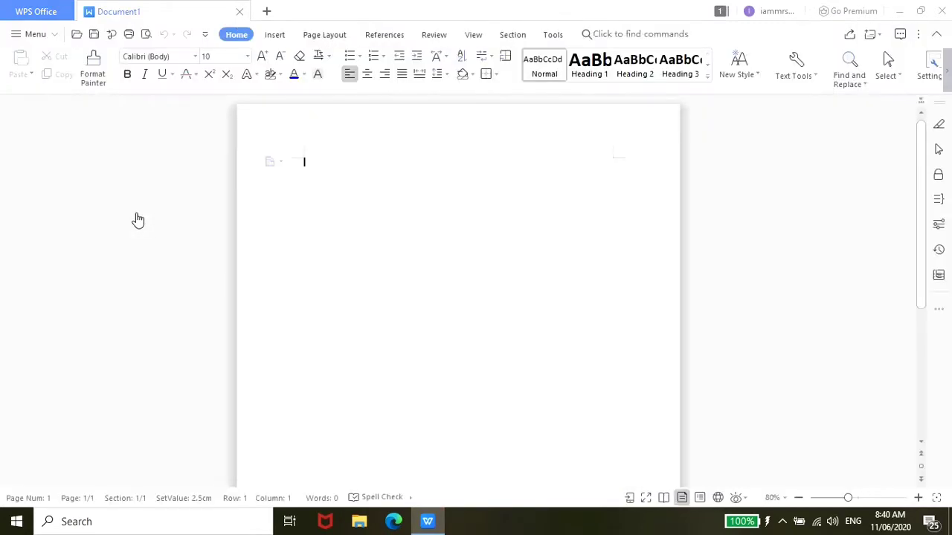
- Save the document in Downloads as Counting Numbers with the Microsoft Word 97-2003 Document (*.doc) file type
{"action": "left_click", "coordinate": [57, 37]}
{"action": "mouse_move", "coordinate": [62, 59]}
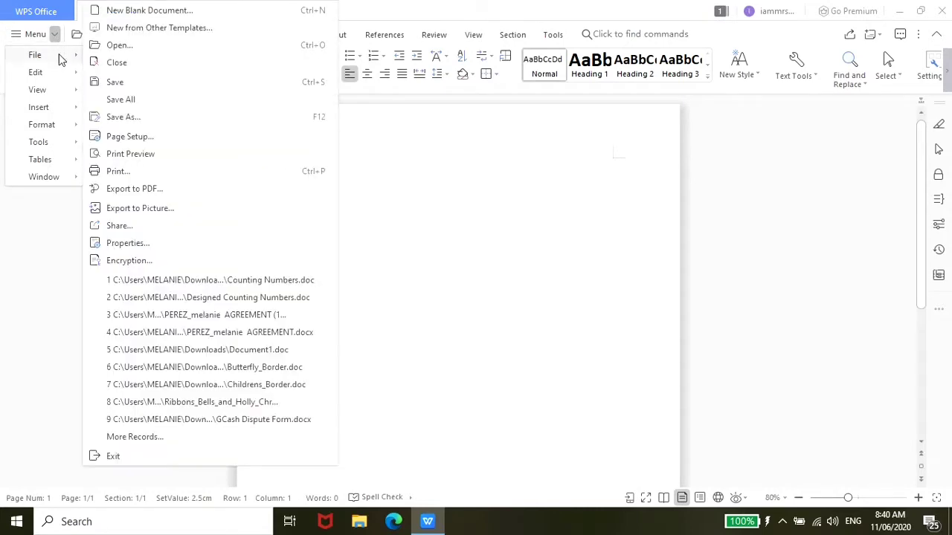
{"action": "left_click", "coordinate": [148, 116]}
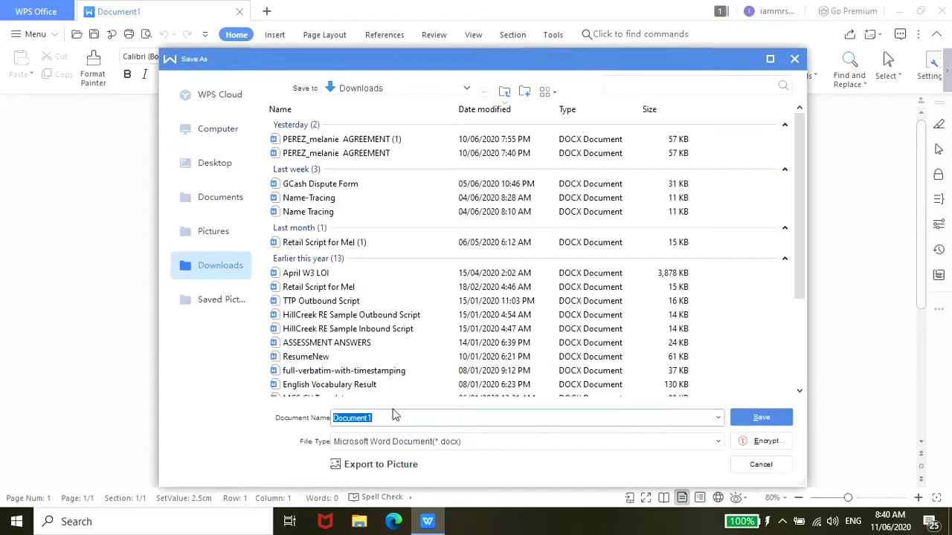
{"action": "key", "text": "BackSpace"}
{"action": "type", "text": "Counting Numbers"}
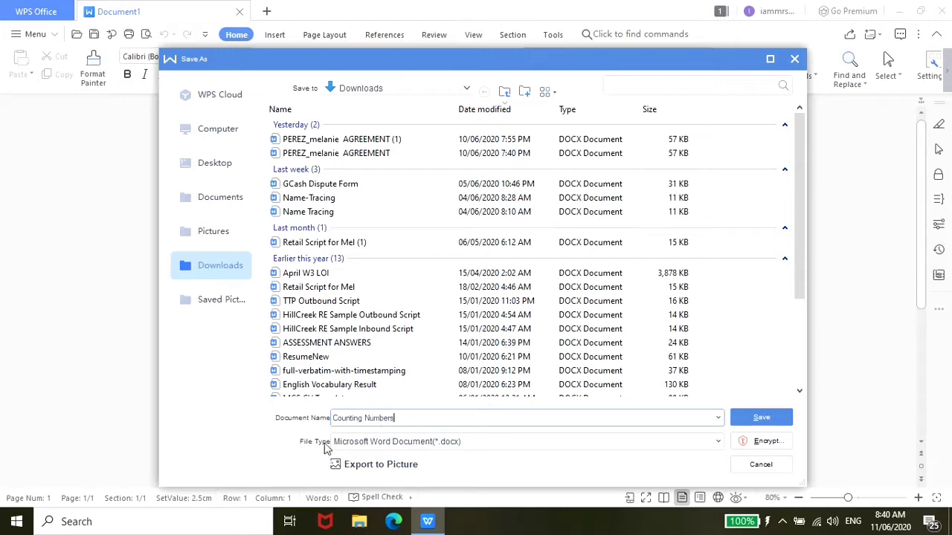
{"action": "left_click", "coordinate": [718, 446]}
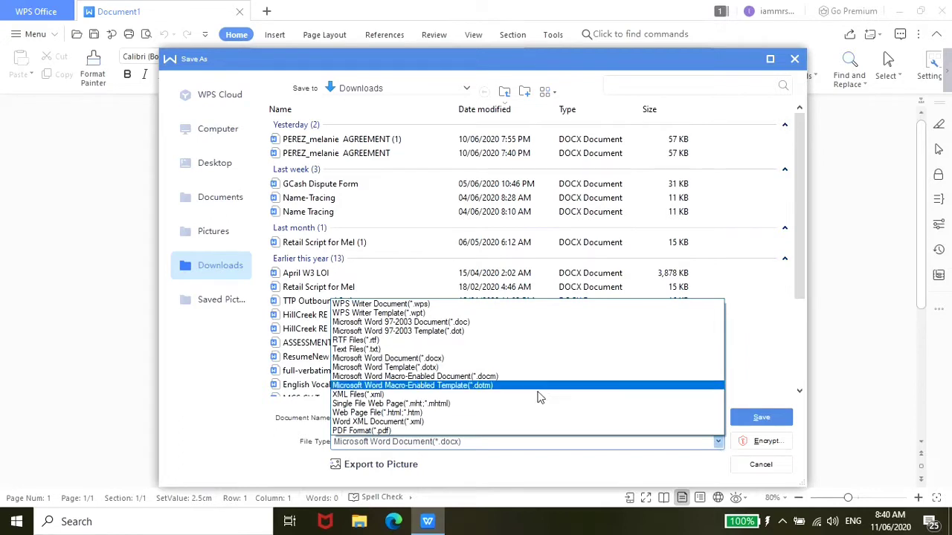
{"action": "left_click", "coordinate": [421, 324]}
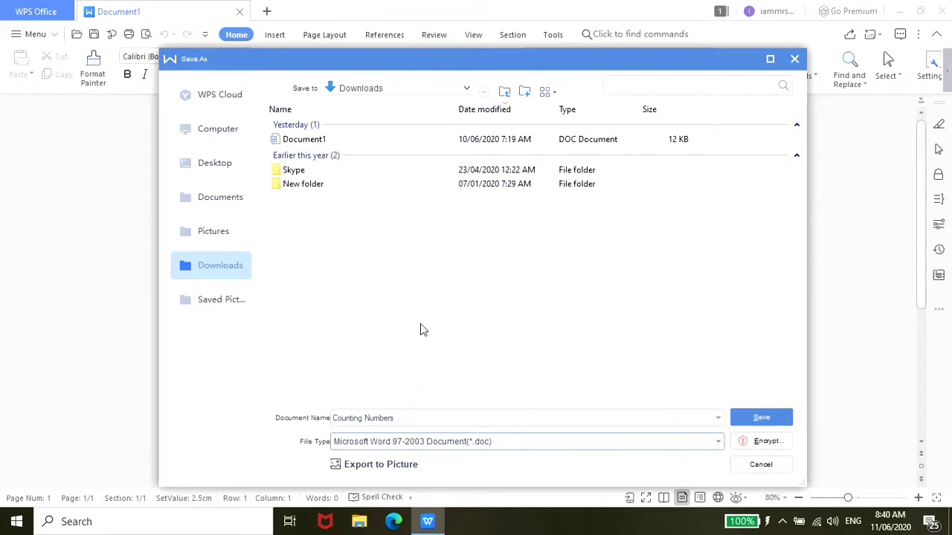
{"action": "left_click", "coordinate": [762, 418]}
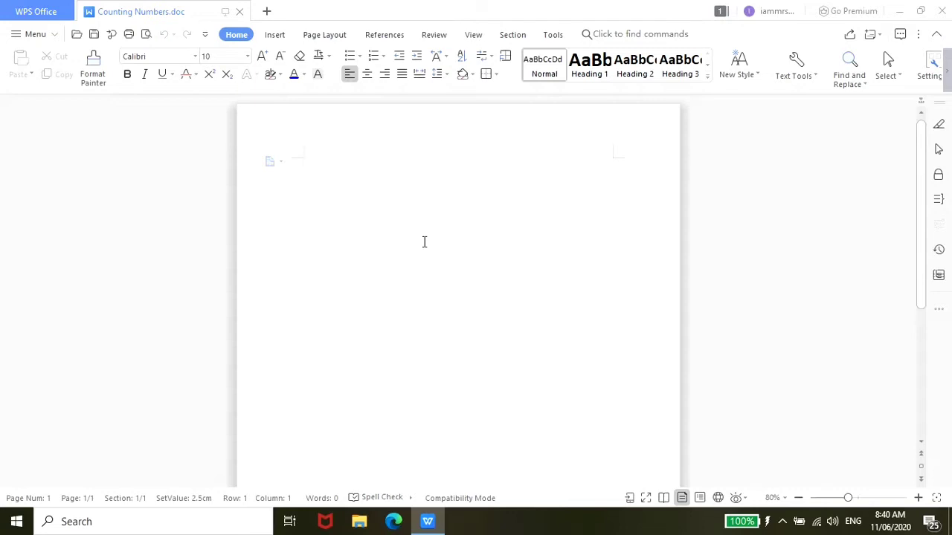
- Add empty paragraphs from the start of the document until it extends onto a sixth page
{"action": "key", "text": "Return"}
{"action": "key", "text": "Return"}
{"action": "key", "text": "Return"}
{"action": "key", "text": "Return"}
{"action": "key", "text": "Return"}
{"action": "key", "text": "Return"}
{"action": "key", "text": "Return"}
{"action": "key", "text": "Return"}
{"action": "key", "text": "Return"}
{"action": "key", "text": "Return"}
{"action": "key", "text": "Return"}
{"action": "key", "text": "Return"}
{"action": "key", "text": "Return"}
{"action": "key", "text": "Return"}
{"action": "key", "text": "Return"}
{"action": "key", "text": "Return"}
{"action": "key", "text": "Return"}
{"action": "key", "text": "Return"}
{"action": "key", "text": "Return"}
{"action": "key", "text": "Return"}
{"action": "key", "text": "Return"}
{"action": "key", "text": "Return"}
{"action": "key", "text": "Return"}
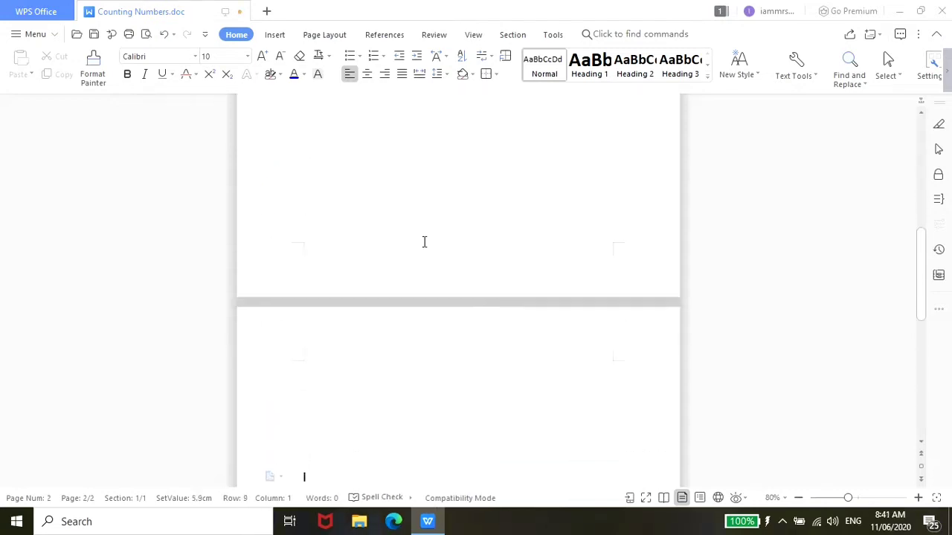
{"action": "key", "text": "Return"}
{"action": "key", "text": "Return"}
{"action": "key", "text": "Return"}
{"action": "key", "text": "Return"}
{"action": "key", "text": "Return"}
{"action": "key", "text": "Return"}
{"action": "key", "text": "Return"}
{"action": "key", "text": "Return"}
{"action": "key", "text": "Return"}
{"action": "key", "text": "Return"}
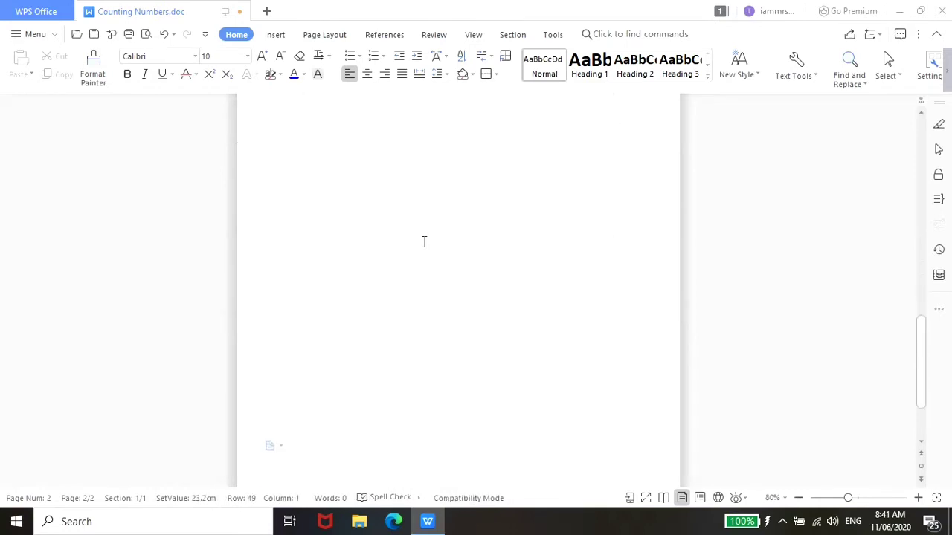
{"action": "key", "text": "Return"}
{"action": "key", "text": "Return"}
{"action": "key", "text": "Return"}
{"action": "key", "text": "Return"}
{"action": "key", "text": "Return"}
{"action": "key", "text": "Return"}
{"action": "key", "text": "Return"}
{"action": "key", "text": "Return"}
{"action": "key", "text": "Return"}
{"action": "key", "text": "Return"}
{"action": "key", "text": "Return"}
{"action": "key", "text": "Return"}
{"action": "key", "text": "Return"}
{"action": "key", "text": "Return"}
{"action": "key", "text": "Return"}
{"action": "key", "text": "Return"}
{"action": "key", "text": "Return"}
{"action": "key", "text": "Return"}
{"action": "key", "text": "Return"}
{"action": "key", "text": "Return"}
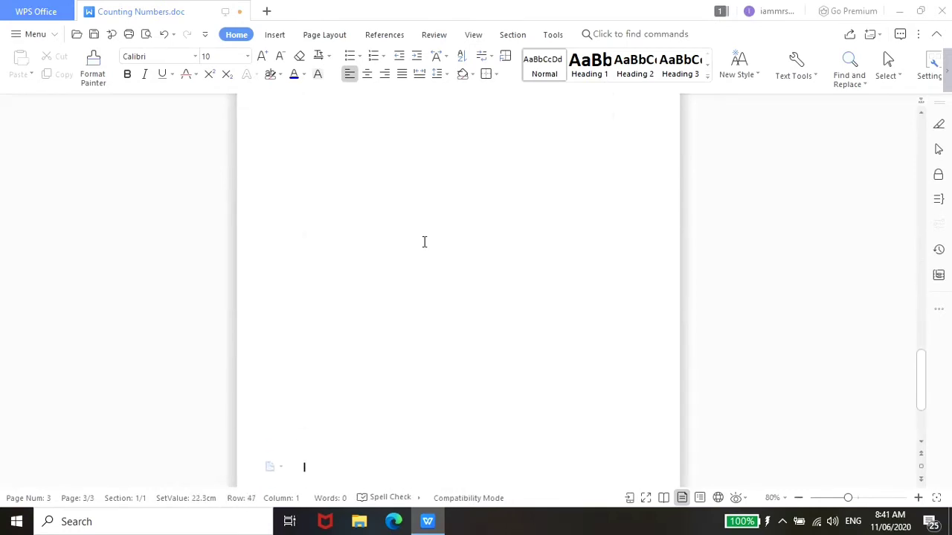
{"action": "key", "text": "Return"}
{"action": "key", "text": "Return"}
{"action": "key", "text": "Return"}
{"action": "key", "text": "Return"}
{"action": "key", "text": "Return"}
{"action": "key", "text": "Return"}
{"action": "key", "text": "Return"}
{"action": "key", "text": "Return"}
{"action": "key", "text": "Return"}
{"action": "key", "text": "Return"}
{"action": "key", "text": "Return"}
{"action": "key", "text": "Return"}
{"action": "key", "text": "Return"}
{"action": "key", "text": "Return"}
{"action": "key", "text": "Return"}
{"action": "key", "text": "Return"}
{"action": "key", "text": "Return"}
{"action": "key", "text": "Return"}
{"action": "key", "text": "Return"}
{"action": "key", "text": "Return"}
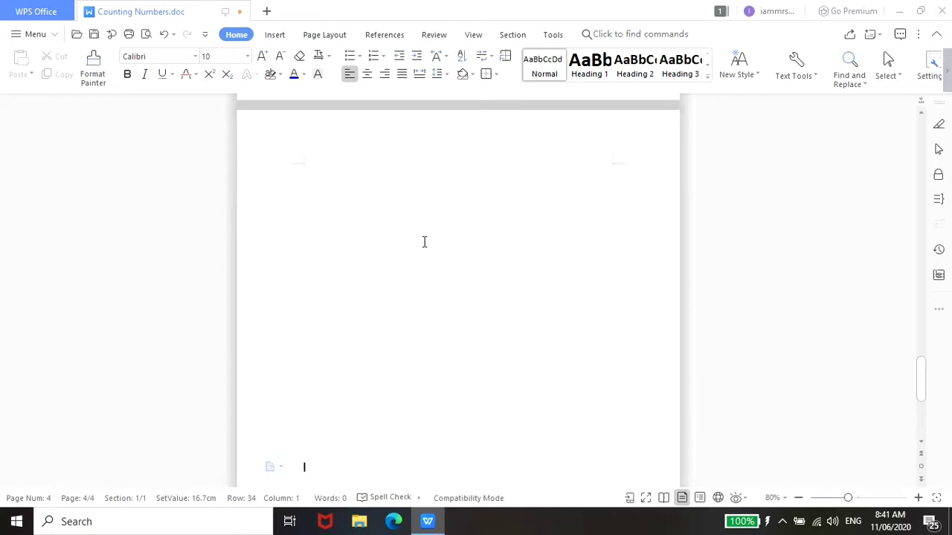
{"action": "key", "text": "Return"}
{"action": "key", "text": "Return"}
{"action": "key", "text": "Return"}
{"action": "key", "text": "Return"}
{"action": "key", "text": "Return"}
{"action": "key", "text": "Return"}
{"action": "key", "text": "Return"}
{"action": "key", "text": "Return"}
{"action": "key", "text": "Return"}
{"action": "key", "text": "Return"}
{"action": "key", "text": "Return"}
{"action": "key", "text": "Return"}
{"action": "key", "text": "Return"}
{"action": "key", "text": "Return"}
{"action": "key", "text": "Return"}
{"action": "key", "text": "Return"}
{"action": "key", "text": "Return"}
{"action": "key", "text": "Return"}
{"action": "key", "text": "Return"}
{"action": "key", "text": "Return"}
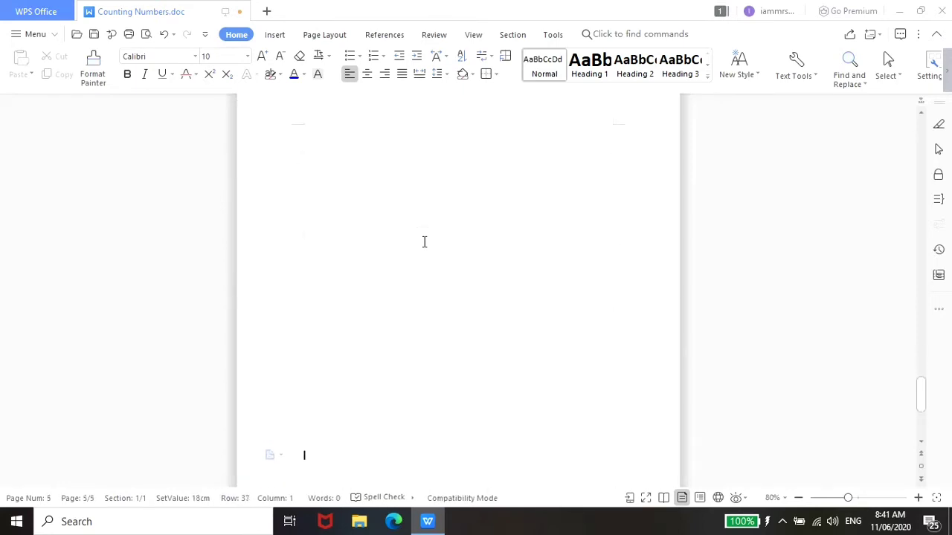
{"action": "key", "text": "Return"}
{"action": "key", "text": "Return"}
{"action": "key", "text": "Return"}
{"action": "key", "text": "Return"}
{"action": "key", "text": "Return"}
{"action": "key", "text": "Return"}
{"action": "key", "text": "Return"}
{"action": "key", "text": "Return"}
{"action": "key", "text": "Return"}
{"action": "key", "text": "Return"}
{"action": "key", "text": "Return"}
{"action": "key", "text": "Return"}
{"action": "key", "text": "Return"}
{"action": "key", "text": "Return"}
{"action": "key", "text": "Return"}
{"action": "key", "text": "Return"}
{"action": "key", "text": "Return"}
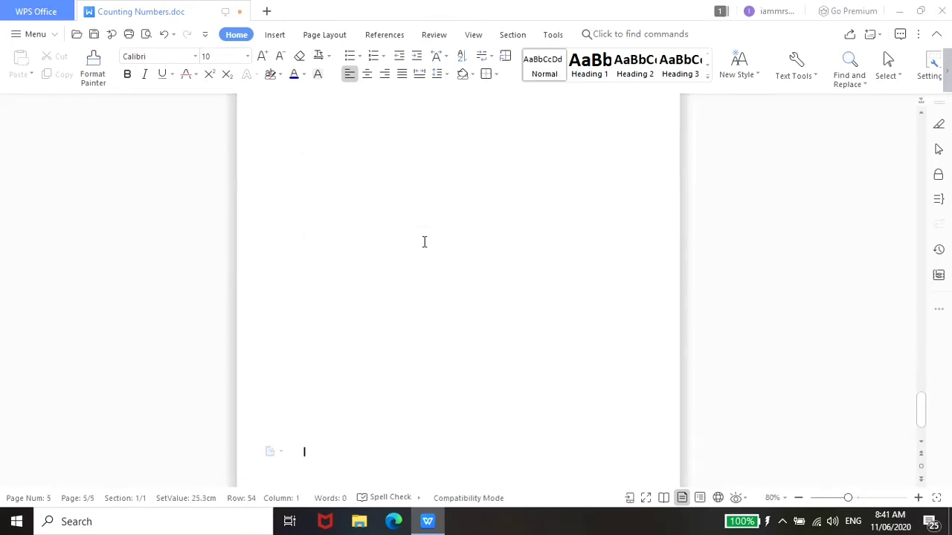
{"action": "key", "text": "Return"}
{"action": "key", "text": "Return"}
{"action": "key", "text": "Return"}
{"action": "key", "text": "Return"}
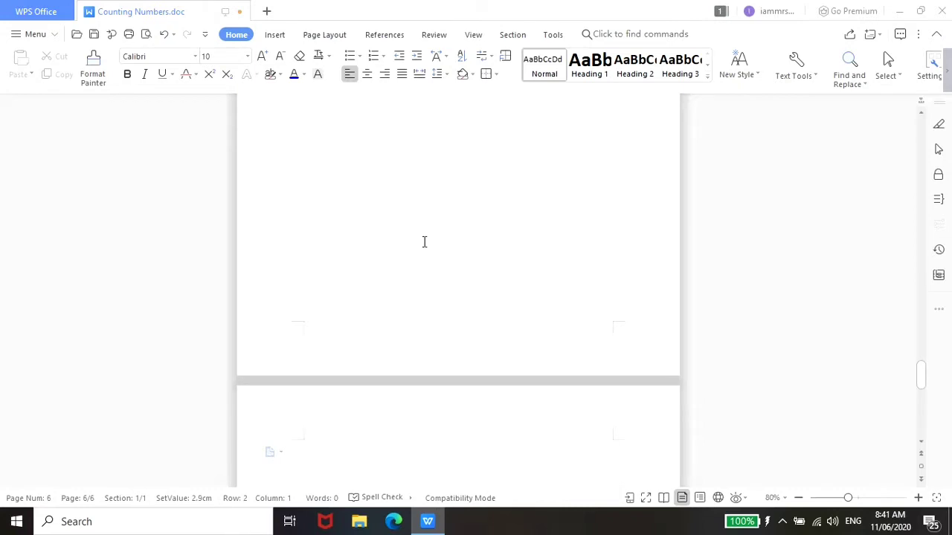
- Insert the number 1 as WordArt at the start of the first page, using the plain black-outlined style in the gallery's last row
{"action": "scroll", "coordinate": [424, 241], "scroll_direction": "up", "scroll_amount": 3}
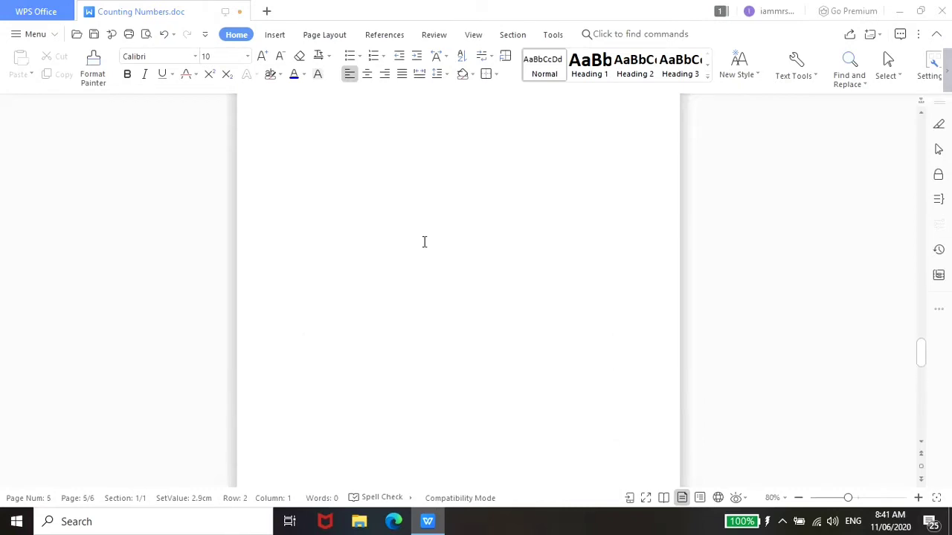
{"action": "scroll", "coordinate": [424, 242], "scroll_direction": "up", "scroll_amount": 5}
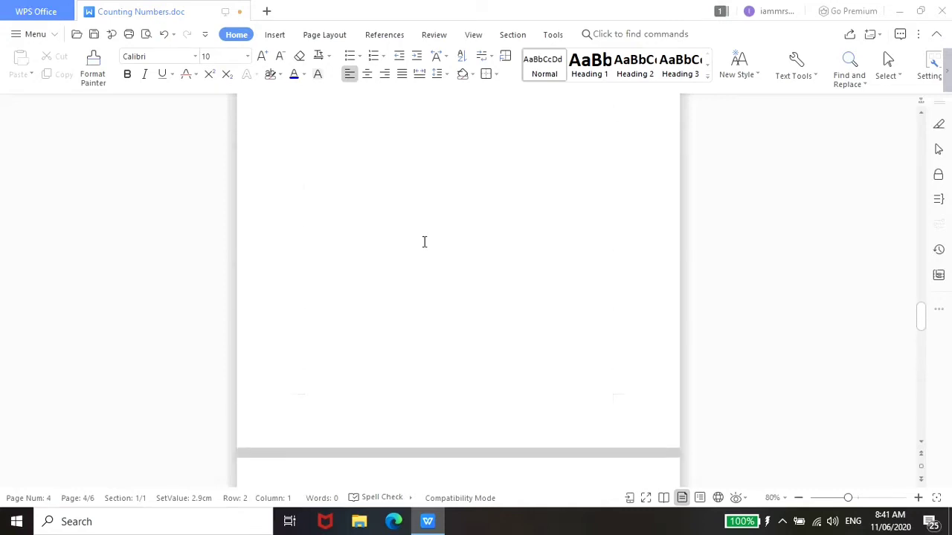
{"action": "scroll", "coordinate": [423, 241], "scroll_direction": "up", "scroll_amount": 1}
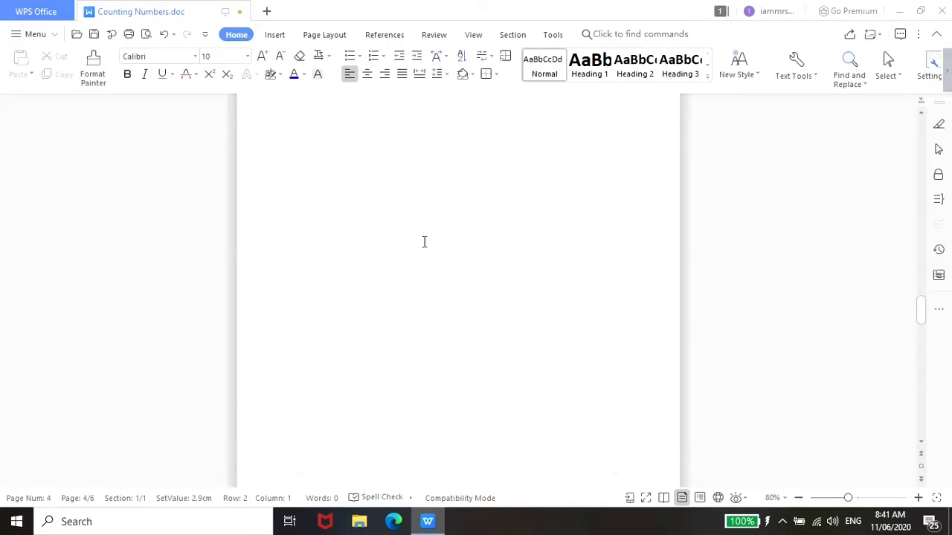
{"action": "scroll", "coordinate": [424, 241], "scroll_direction": "up", "scroll_amount": 4}
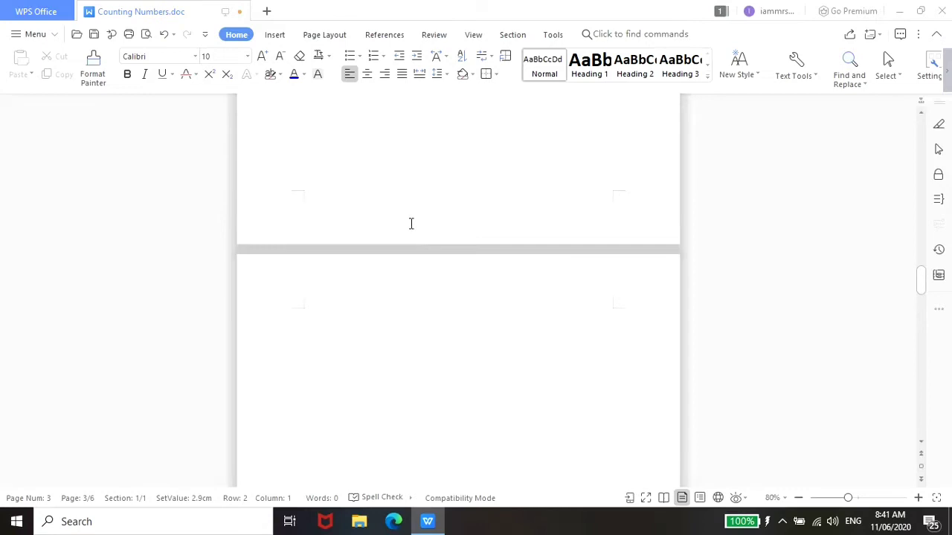
{"action": "left_click", "coordinate": [369, 156]}
{"action": "scroll", "coordinate": [347, 263], "scroll_direction": "up", "scroll_amount": 15}
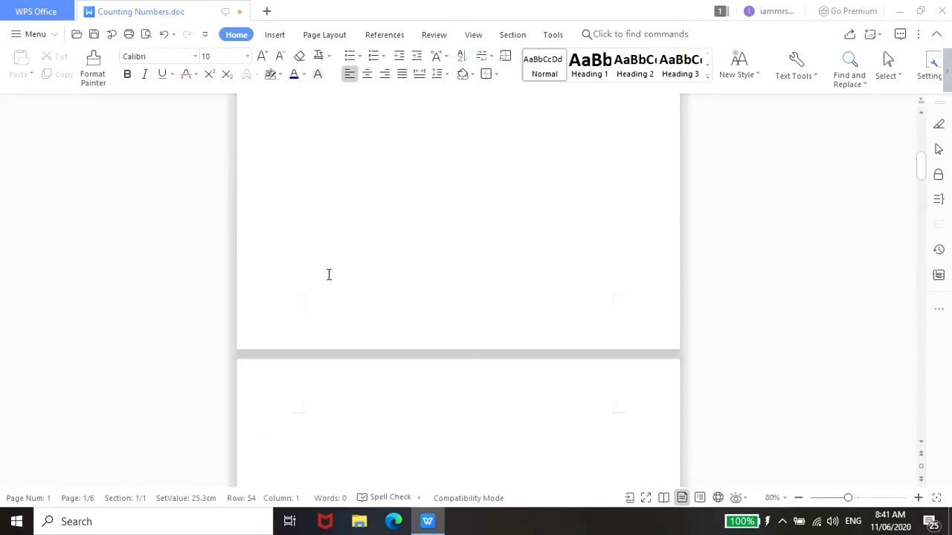
{"action": "scroll", "coordinate": [328, 274], "scroll_direction": "up", "scroll_amount": 3}
{"action": "left_click", "coordinate": [312, 171]}
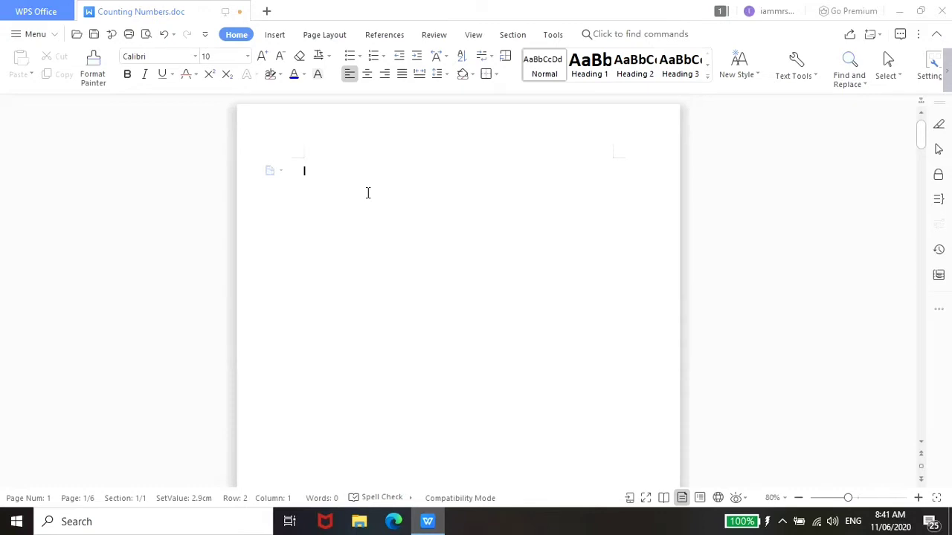
{"action": "left_click", "coordinate": [276, 36]}
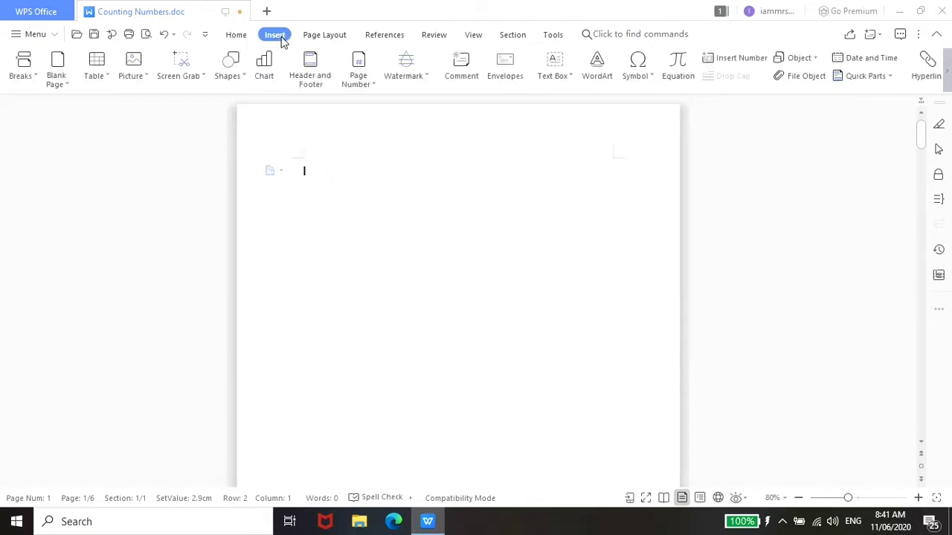
{"action": "left_click", "coordinate": [598, 67]}
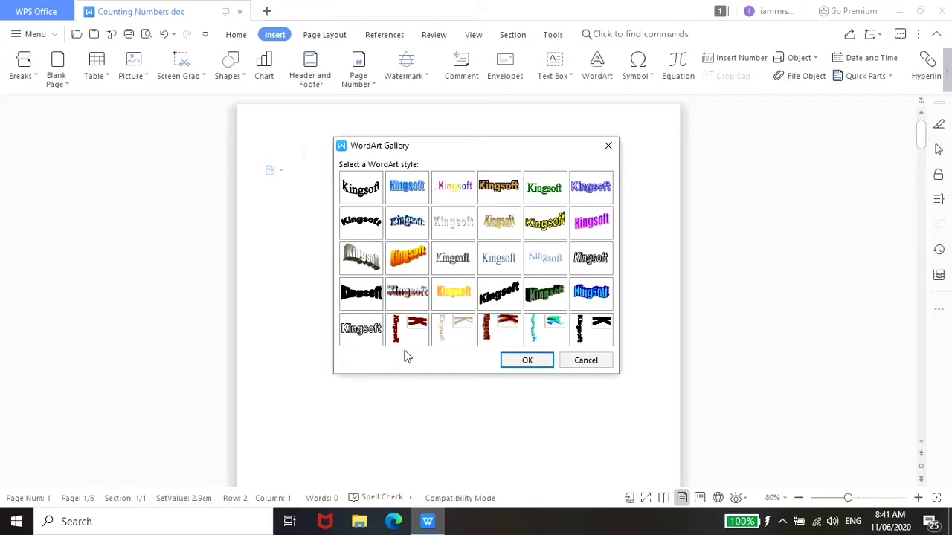
{"action": "left_click", "coordinate": [359, 336]}
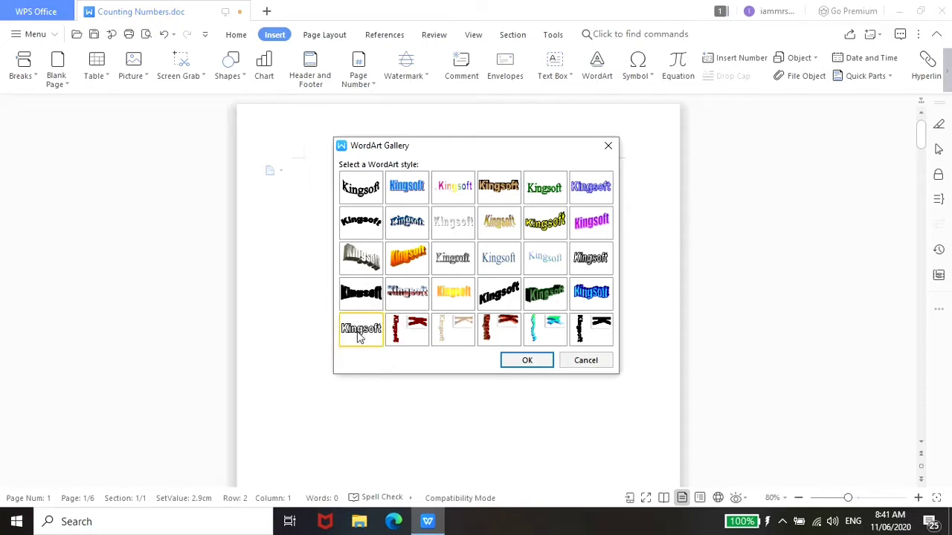
{"action": "left_click", "coordinate": [519, 360]}
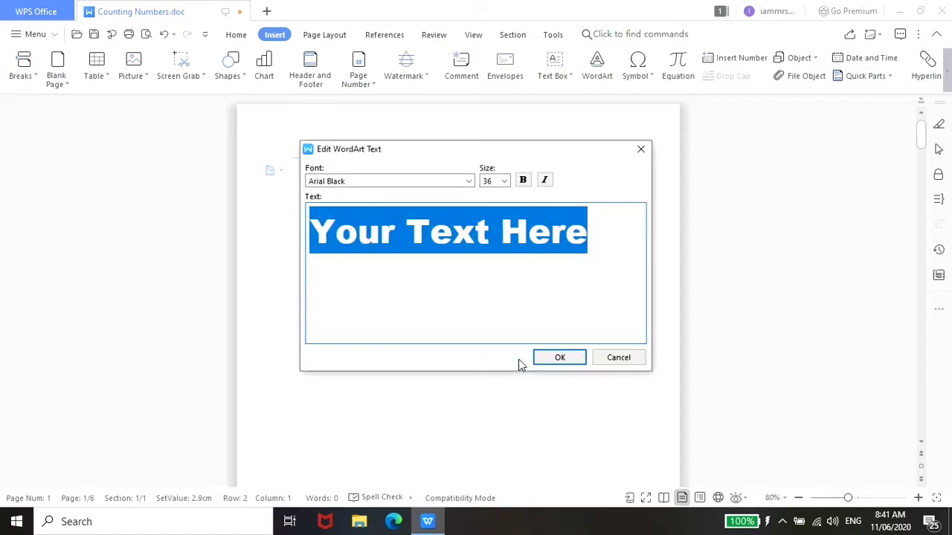
{"action": "key", "text": "BackSpace"}
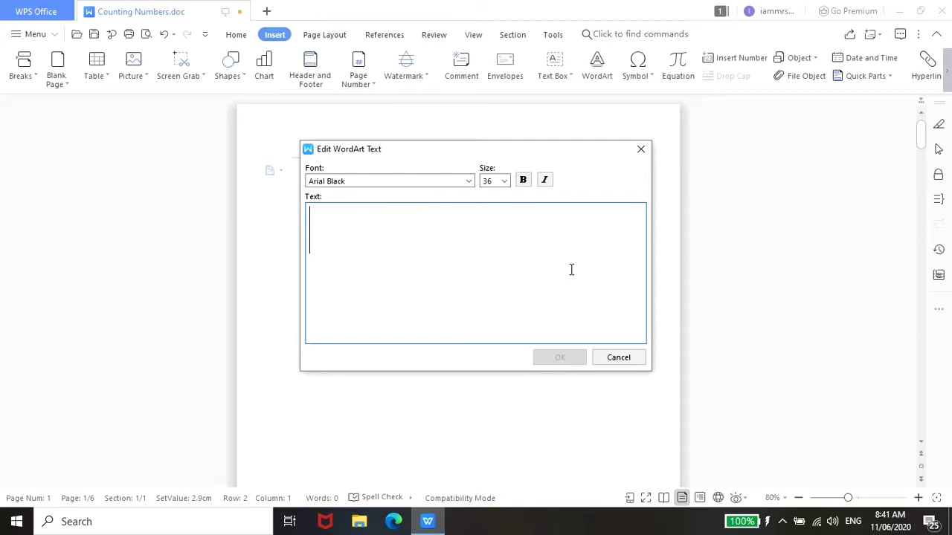
{"action": "type", "text": "1"}
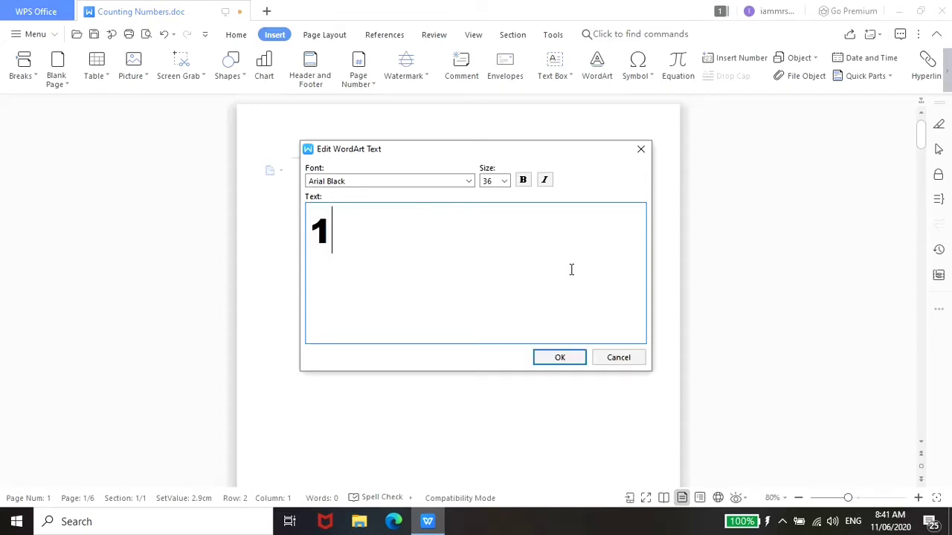
{"action": "left_click", "coordinate": [569, 360]}
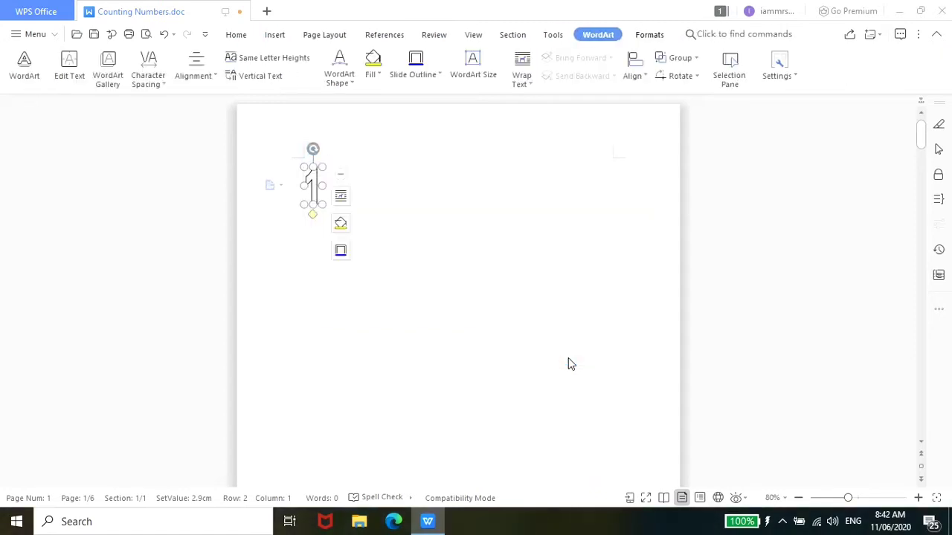
- Set the WordArt 1 to wrap Behind Text and enlarge it to about two fifths of the page's width and height
{"action": "left_click", "coordinate": [520, 80]}
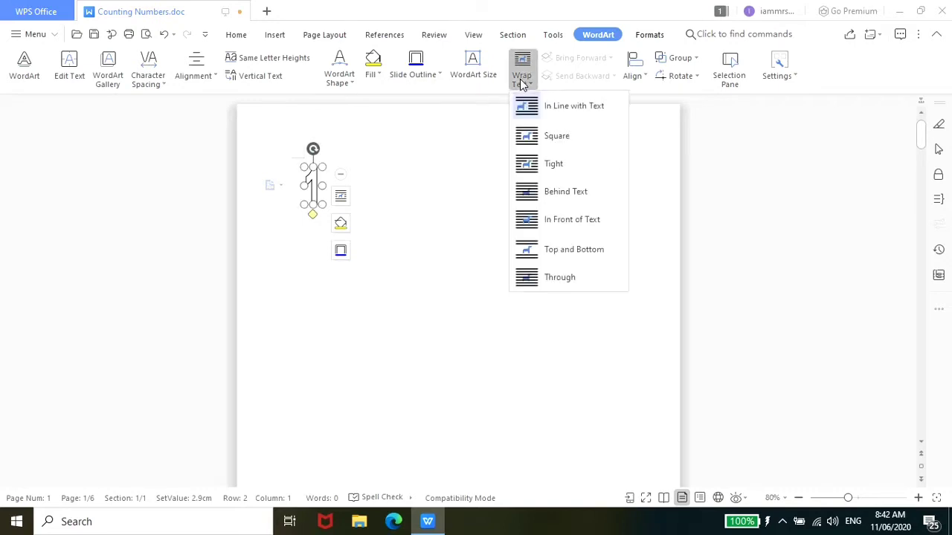
{"action": "left_click", "coordinate": [554, 193]}
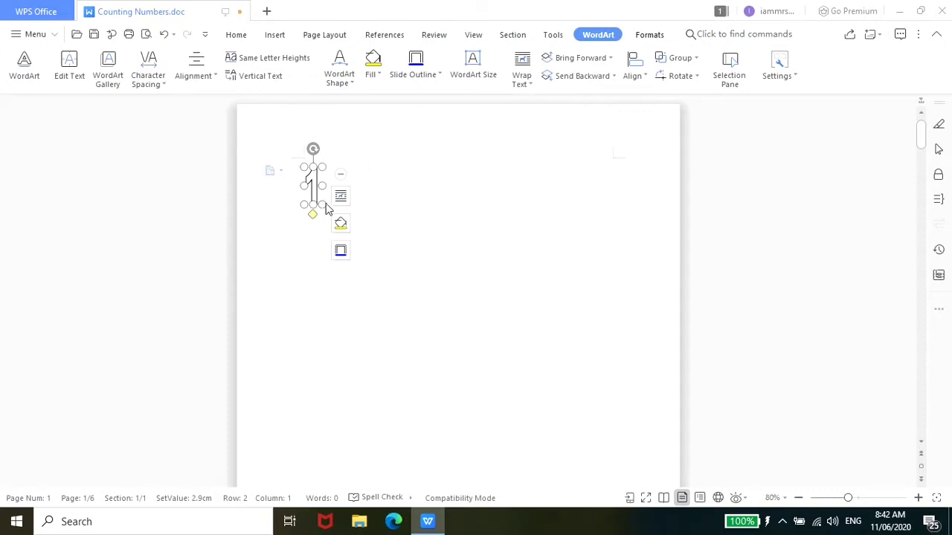
{"action": "left_click_drag", "start_coordinate": [324, 205], "coordinate": [496, 409]}
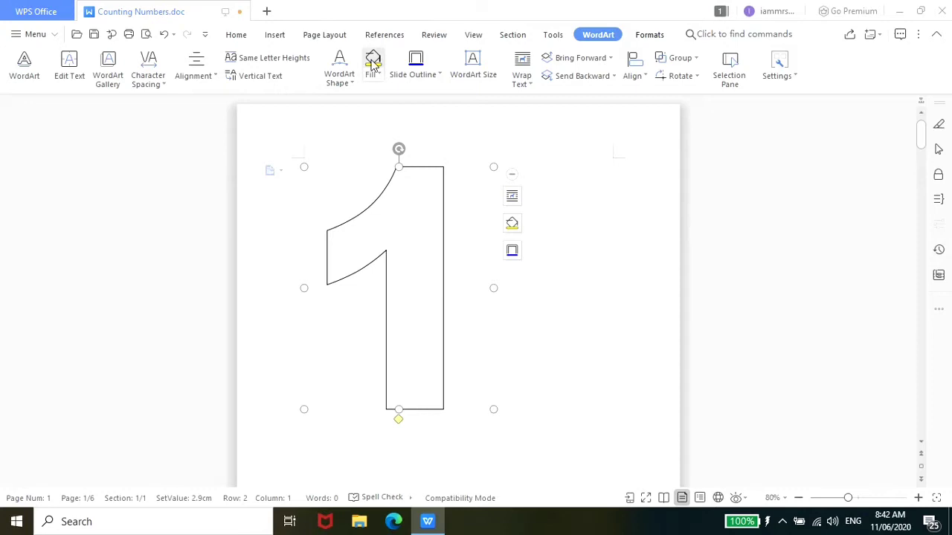
- Fill the WordArt 1 with the landscape spongebob picture from Pictures, with the fill effect rotating with the shape
{"action": "left_click", "coordinate": [380, 78]}
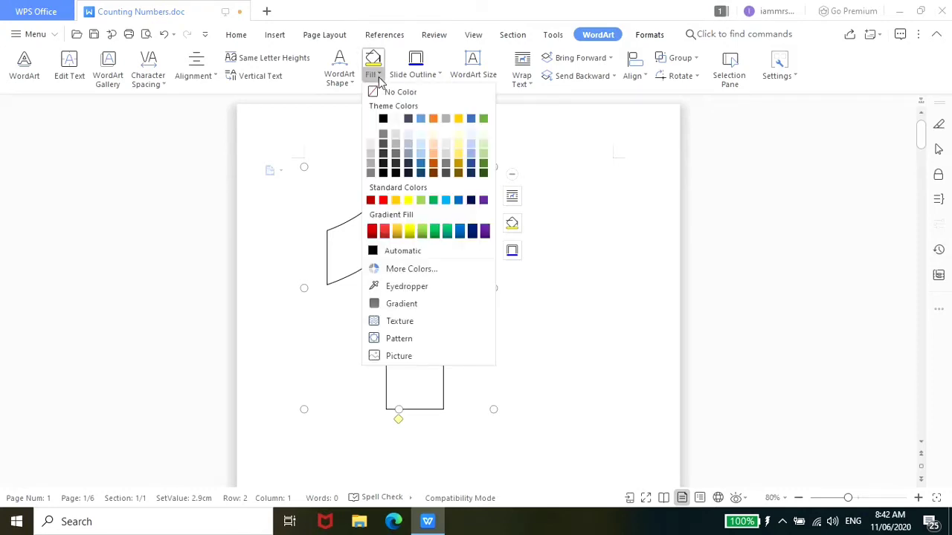
{"action": "left_click", "coordinate": [413, 355]}
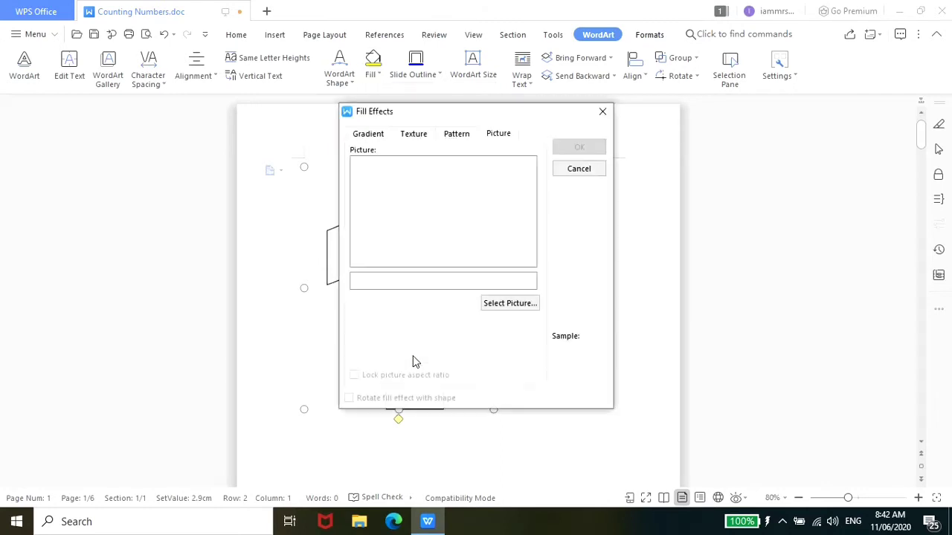
{"action": "left_click", "coordinate": [510, 311]}
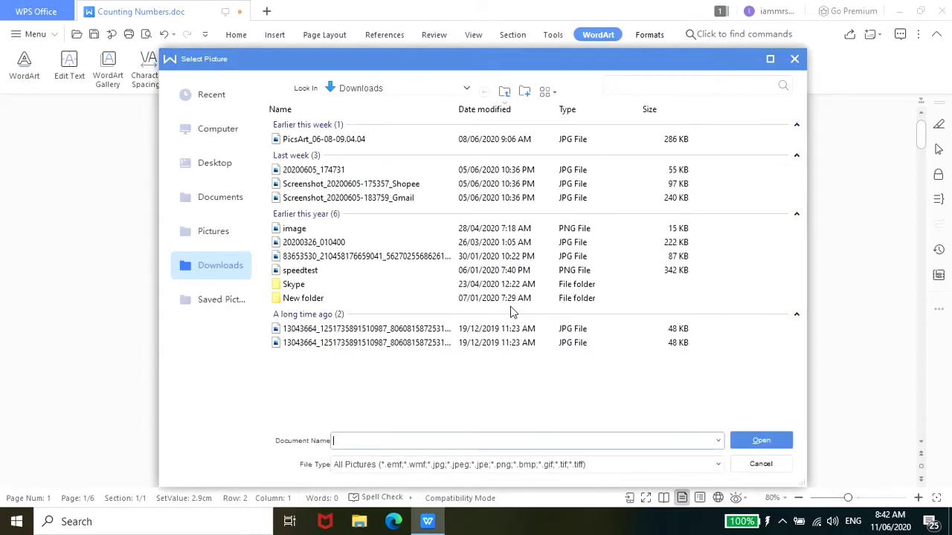
{"action": "left_click", "coordinate": [239, 233]}
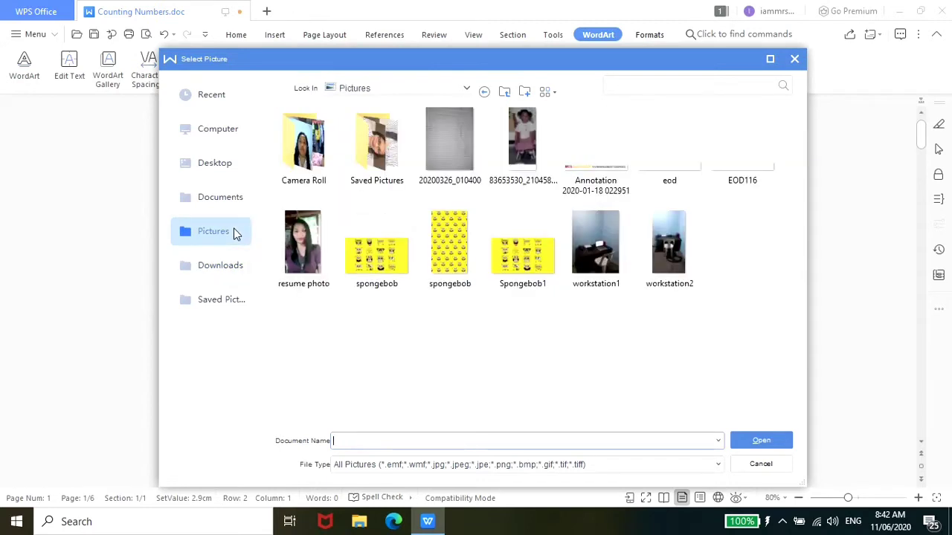
{"action": "left_click", "coordinate": [366, 264]}
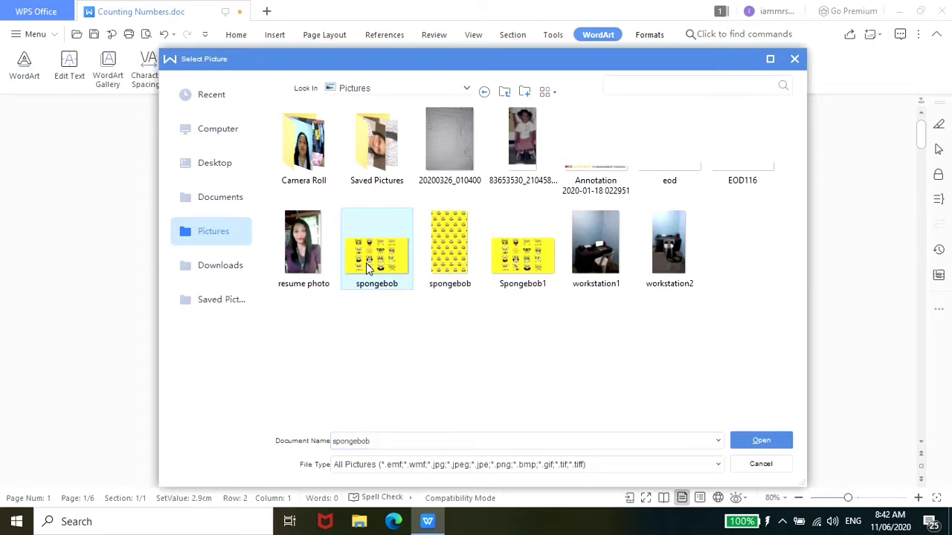
{"action": "left_click", "coordinate": [757, 445]}
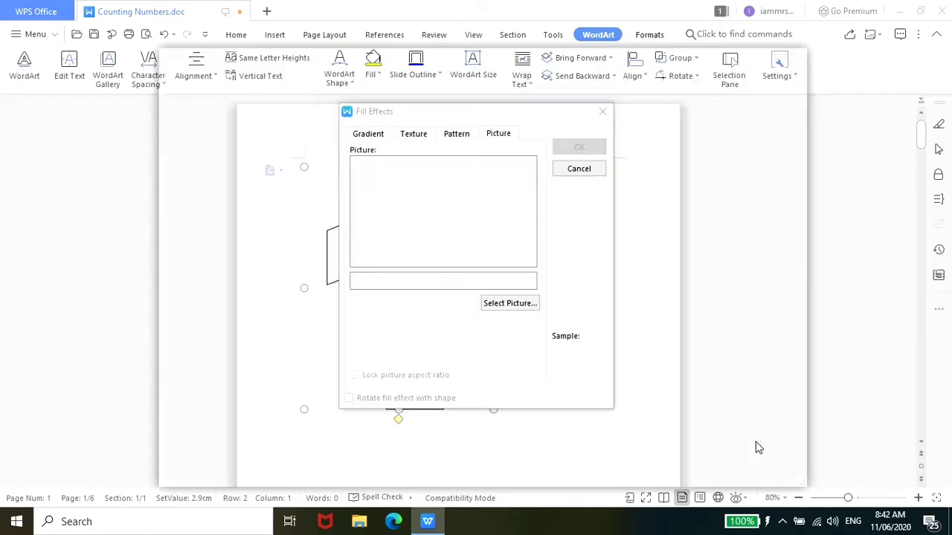
{"action": "left_click", "coordinate": [351, 398]}
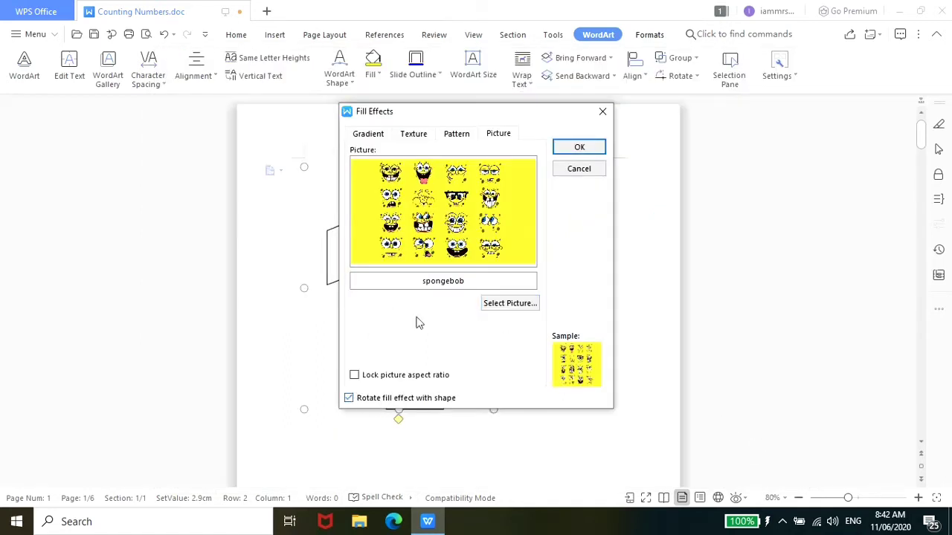
{"action": "left_click", "coordinate": [579, 148]}
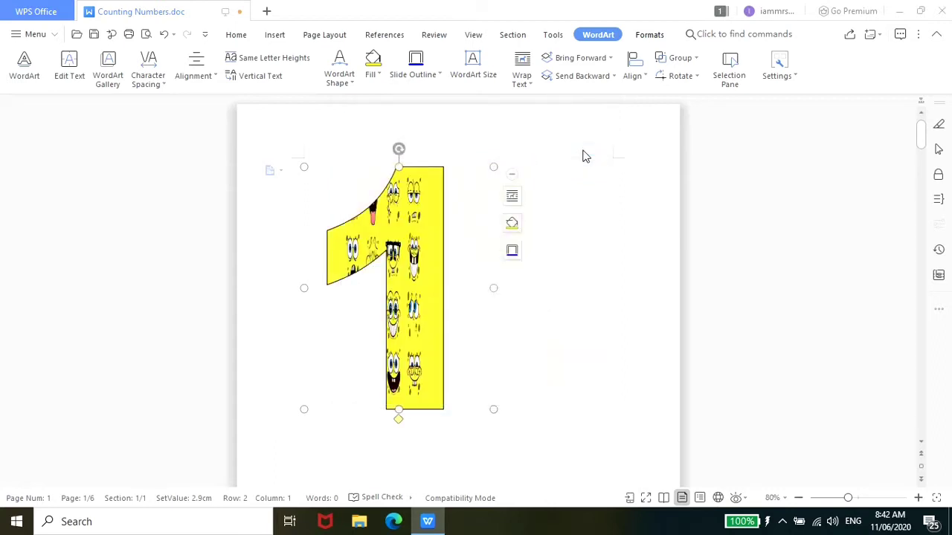
- Fill the WordArt 1 with the portrait spongebob picture of small repeated faces, with the fill effect rotating with the shape
{"action": "right_click", "coordinate": [423, 259]}
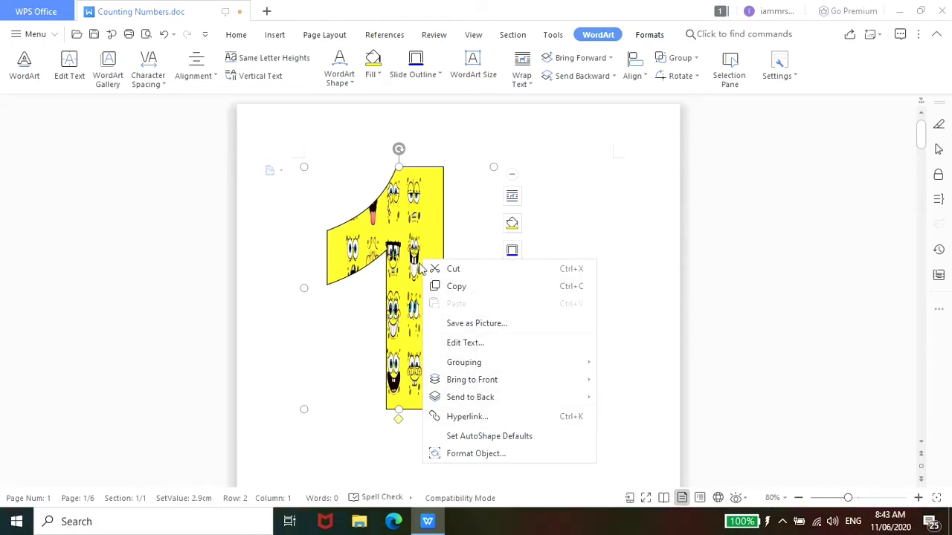
{"action": "left_click", "coordinate": [373, 65]}
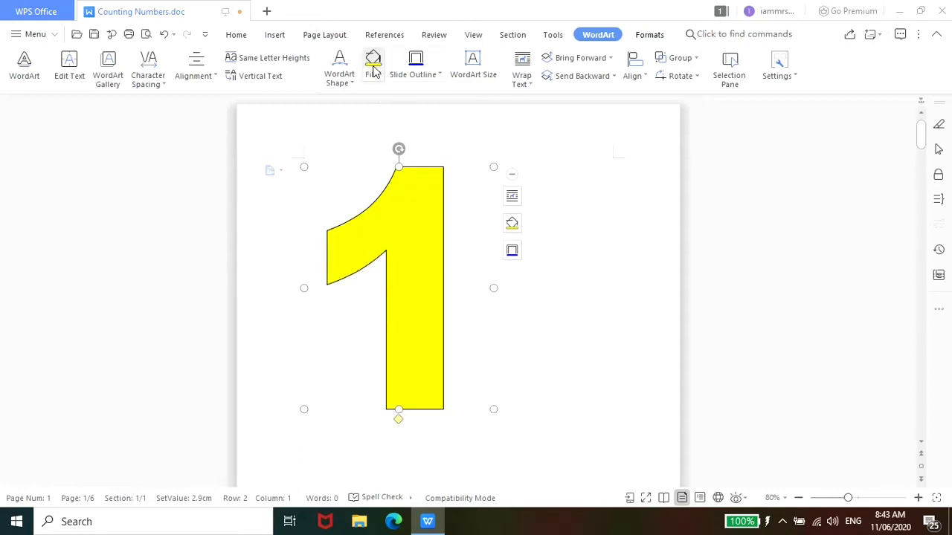
{"action": "left_click", "coordinate": [374, 74]}
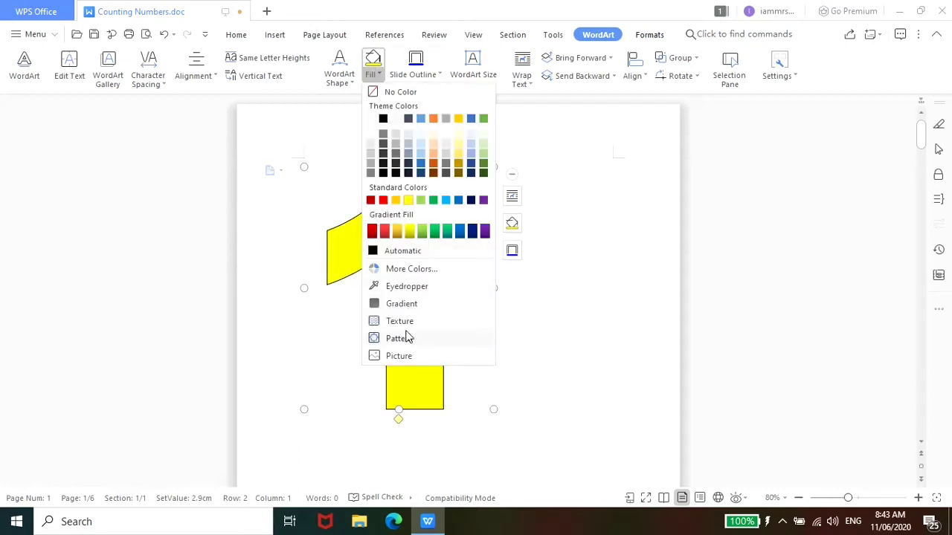
{"action": "left_click", "coordinate": [410, 357]}
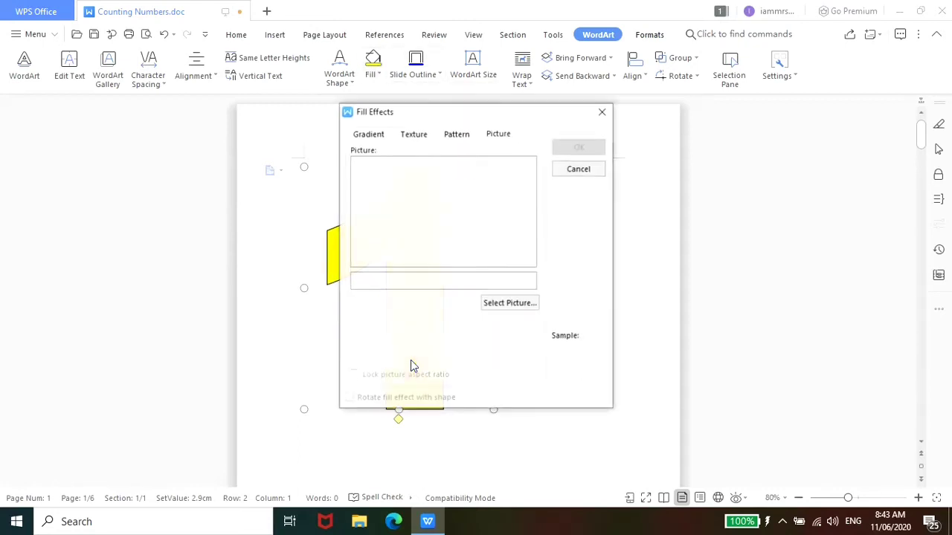
{"action": "left_click", "coordinate": [513, 305]}
{"action": "left_click", "coordinate": [469, 253]}
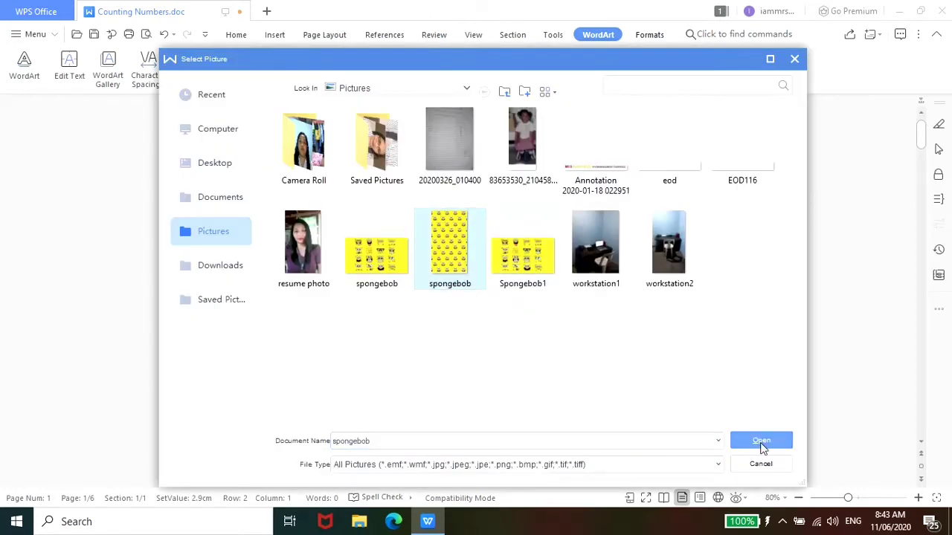
{"action": "left_click", "coordinate": [761, 441]}
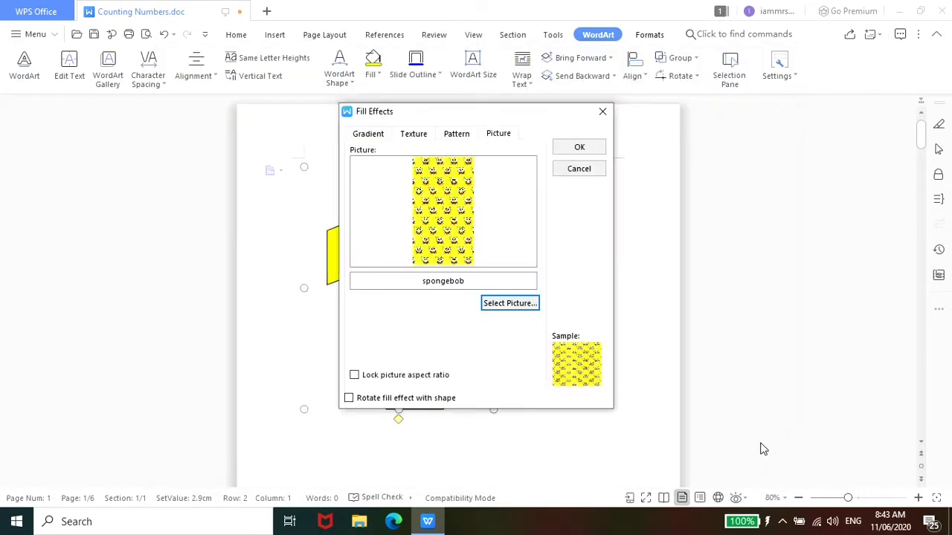
{"action": "left_click", "coordinate": [349, 401]}
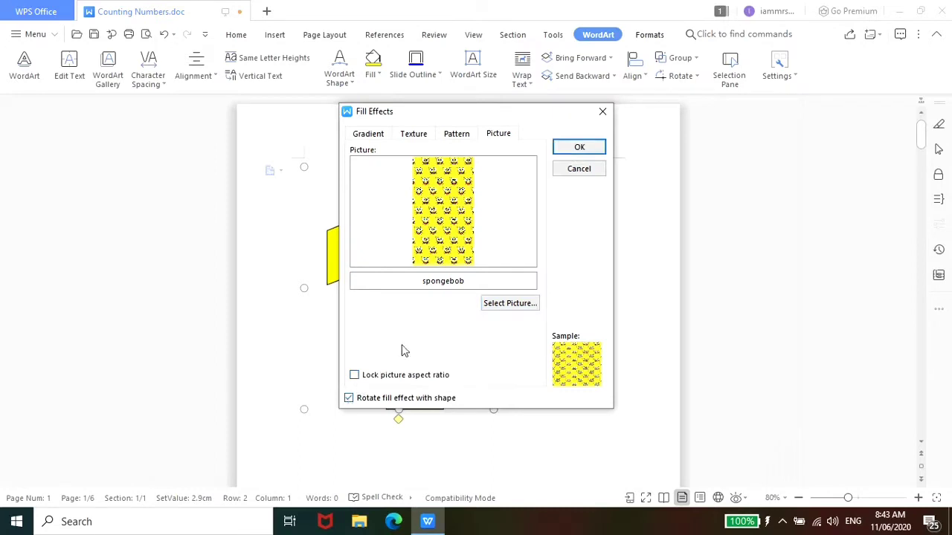
{"action": "left_click", "coordinate": [583, 151]}
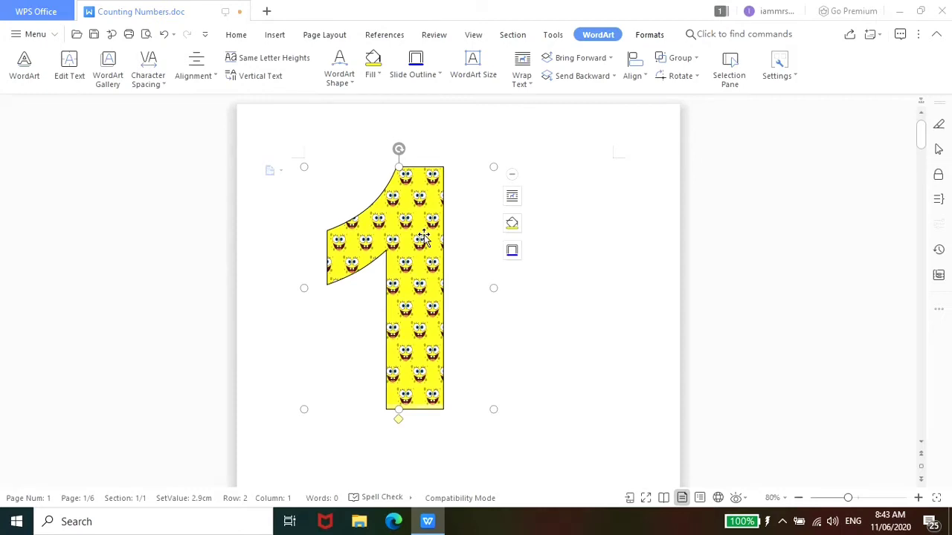
- Check the filled number 1 against the whole page layout at 50% zoom
{"action": "scroll", "coordinate": [517, 277], "scroll_direction": "down", "scroll_amount": 5}
{"action": "scroll", "coordinate": [516, 276], "scroll_direction": "up", "scroll_amount": 2}
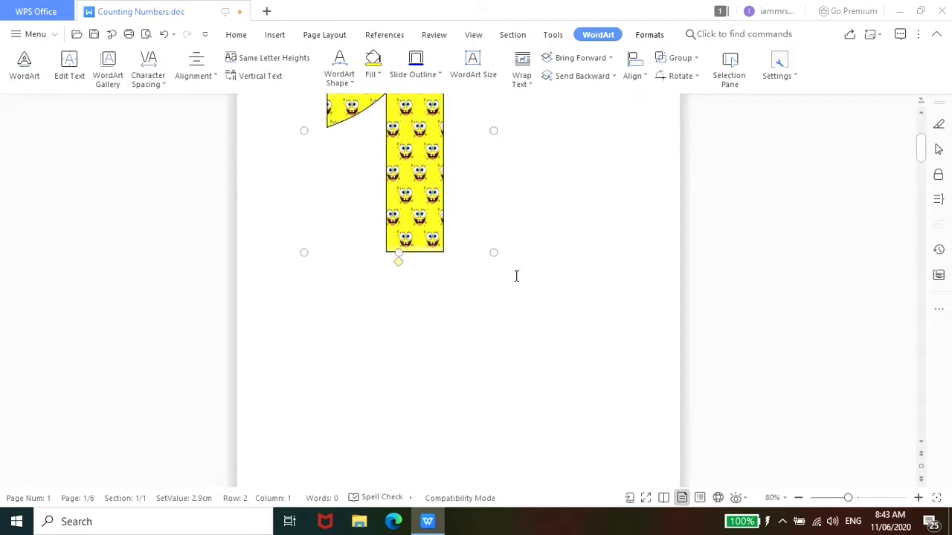
{"action": "scroll", "coordinate": [516, 275], "scroll_direction": "up", "scroll_amount": 2}
{"action": "scroll", "coordinate": [516, 276], "scroll_direction": "down", "scroll_amount": 1}
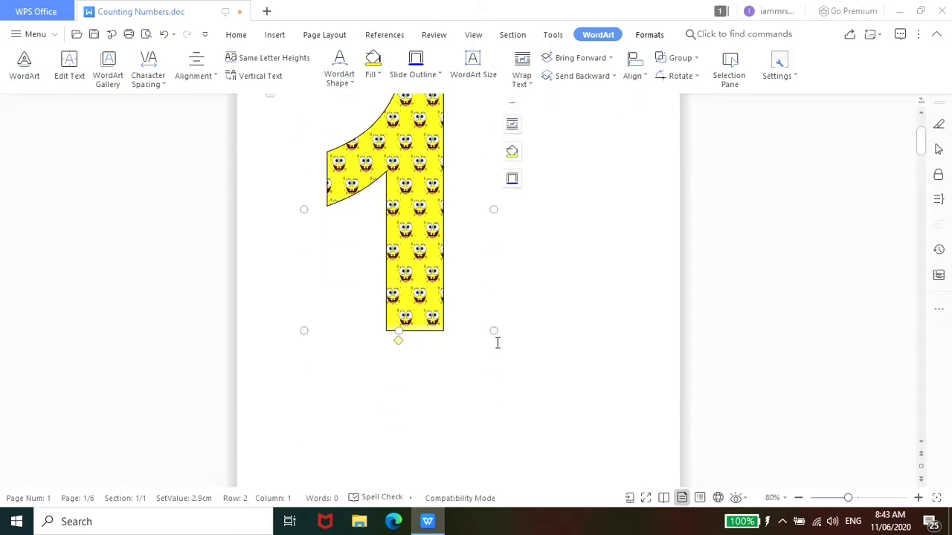
{"action": "scroll", "coordinate": [690, 319], "scroll_direction": "down", "scroll_amount": 2, "text": "ctrl"}
{"action": "scroll", "coordinate": [543, 328], "scroll_direction": "down", "scroll_amount": 1, "text": "ctrl"}
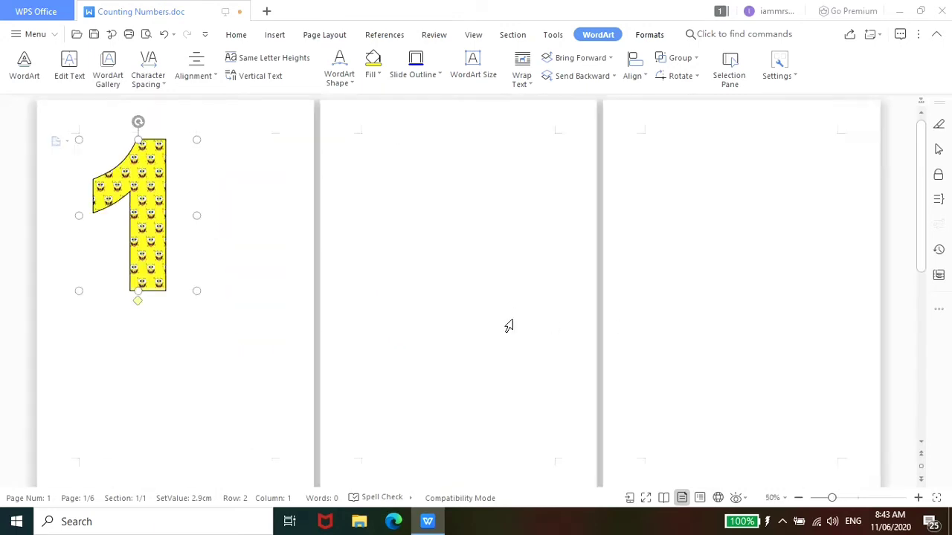
- Try a clockwise quarter turn on the WordArt 1 and stretch it down to the first page's bottom margin
{"action": "scroll", "coordinate": [331, 348], "scroll_direction": "down", "scroll_amount": 2}
{"action": "scroll", "coordinate": [329, 330], "scroll_direction": "up", "scroll_amount": 2}
{"action": "left_click_drag", "start_coordinate": [198, 291], "coordinate": [269, 446]}
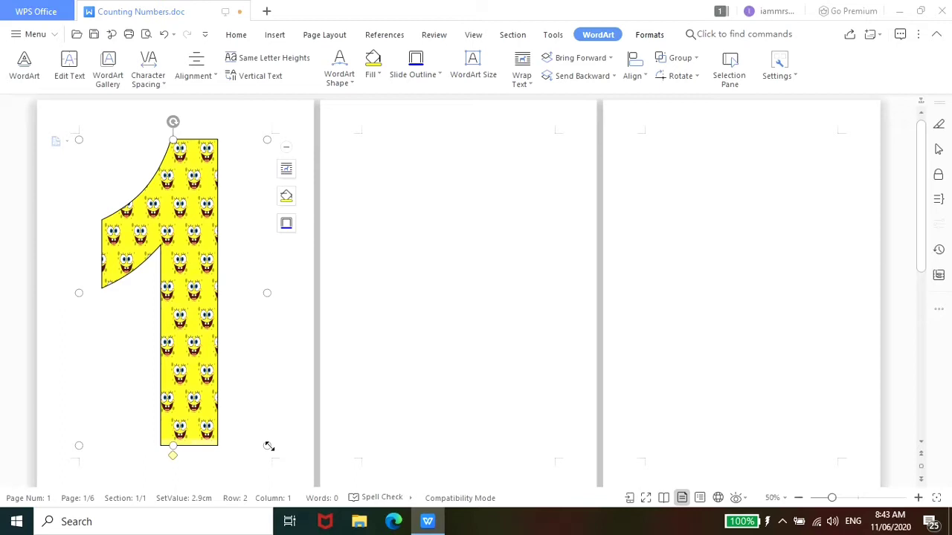
{"action": "left_click_drag", "start_coordinate": [269, 446], "coordinate": [232, 320]}
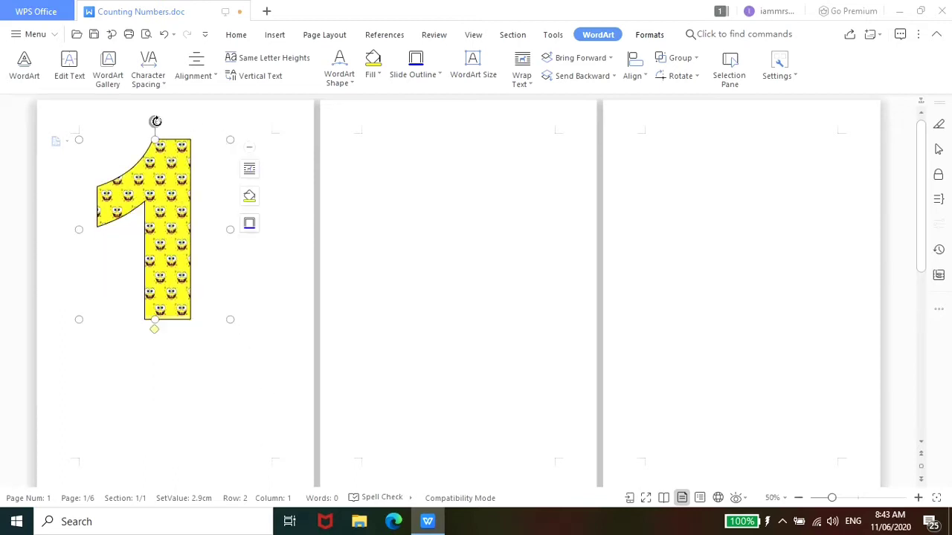
{"action": "left_click_drag", "start_coordinate": [155, 121], "coordinate": [261, 236]}
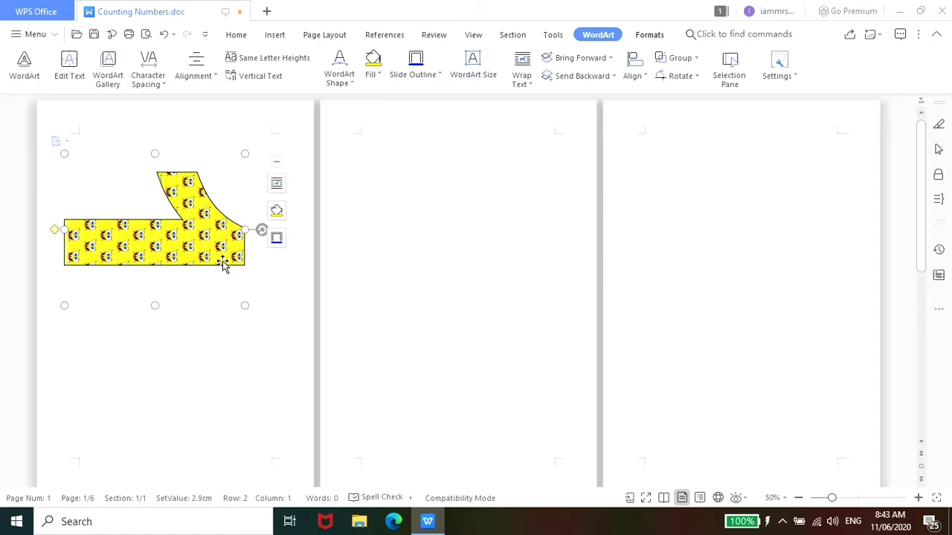
{"action": "left_click_drag", "start_coordinate": [261, 229], "coordinate": [157, 121]}
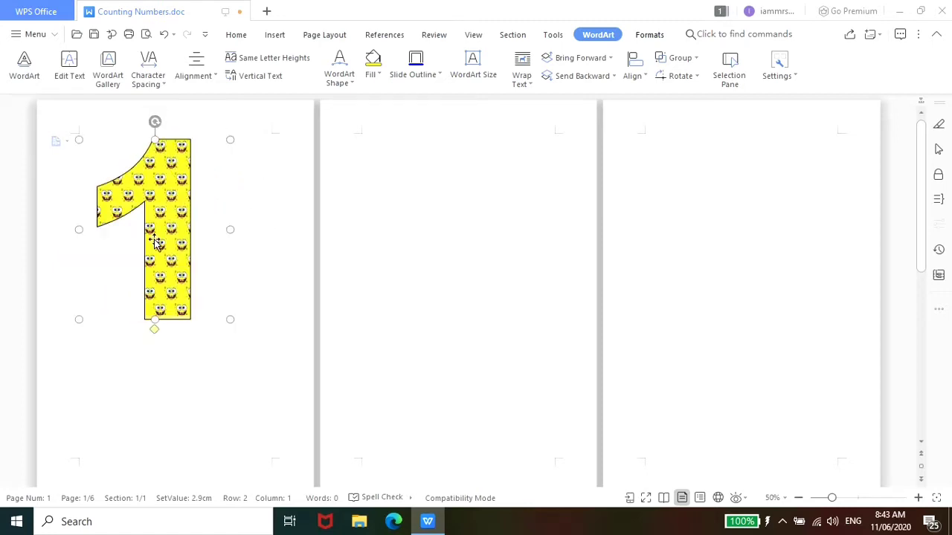
{"action": "left_click_drag", "start_coordinate": [155, 322], "coordinate": [154, 466]}
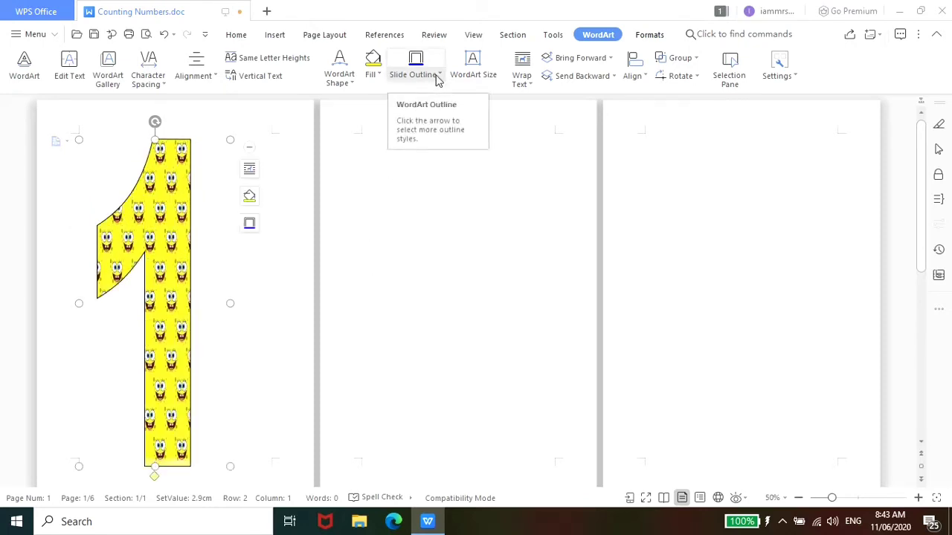
- Set the outline weight of the WordArt 1 to 6 pt
{"action": "left_click", "coordinate": [442, 77]}
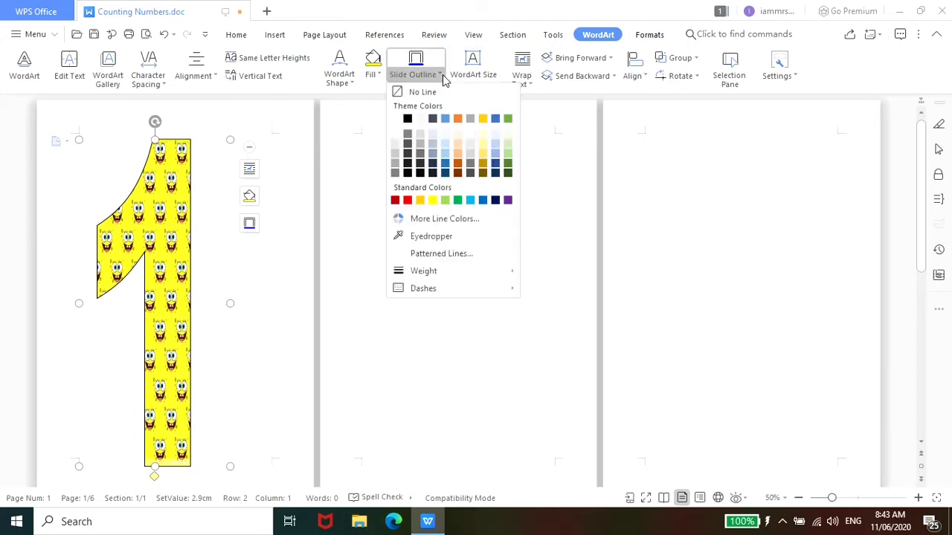
{"action": "mouse_move", "coordinate": [436, 272]}
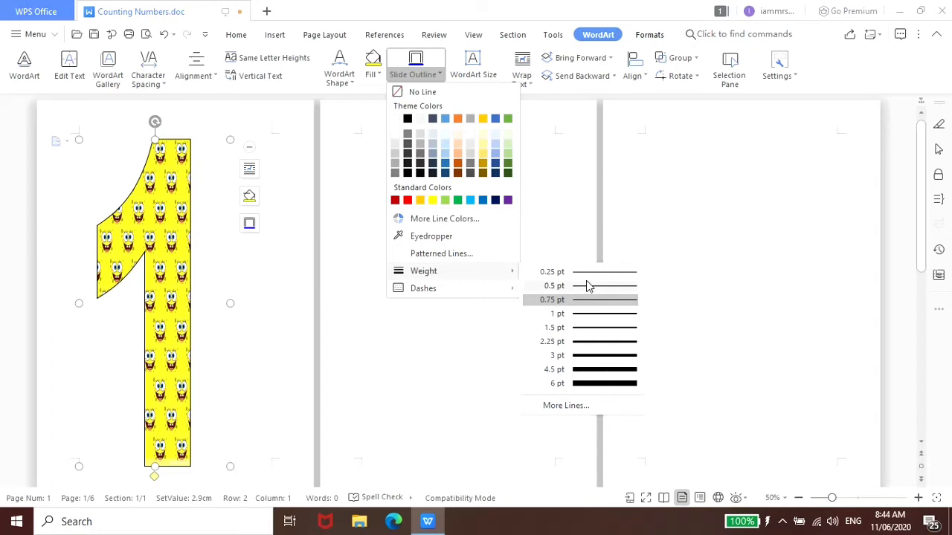
{"action": "left_click", "coordinate": [587, 386]}
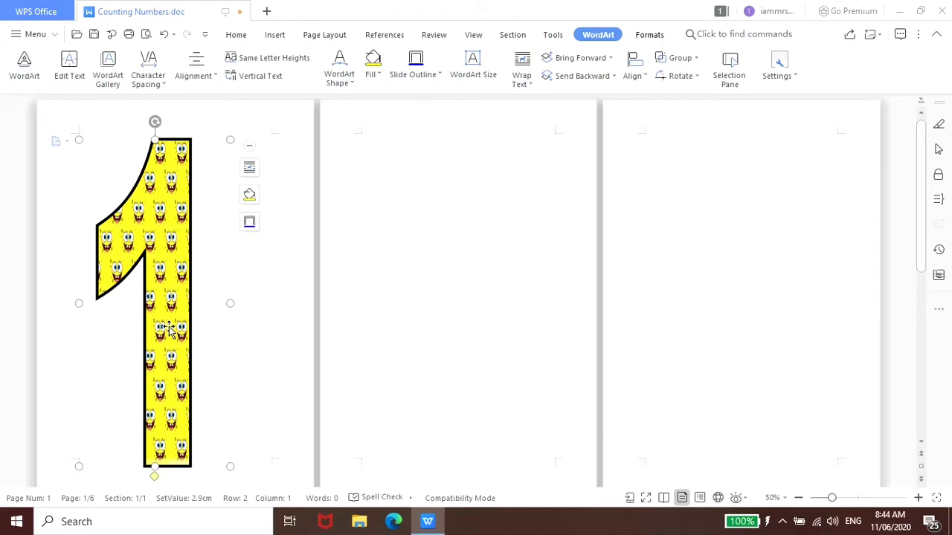
{"action": "scroll", "coordinate": [255, 308], "scroll_direction": "down", "scroll_amount": 3}
{"action": "scroll", "coordinate": [255, 308], "scroll_direction": "up", "scroll_amount": 3}
{"action": "mouse_move", "coordinate": [157, 117]}
{"action": "left_mouse_down"}
{"action": "mouse_move", "coordinate": [234, 142]}
{"action": "mouse_move", "coordinate": [263, 287]}
{"action": "mouse_move", "coordinate": [155, 120]}
{"action": "left_mouse_up"}
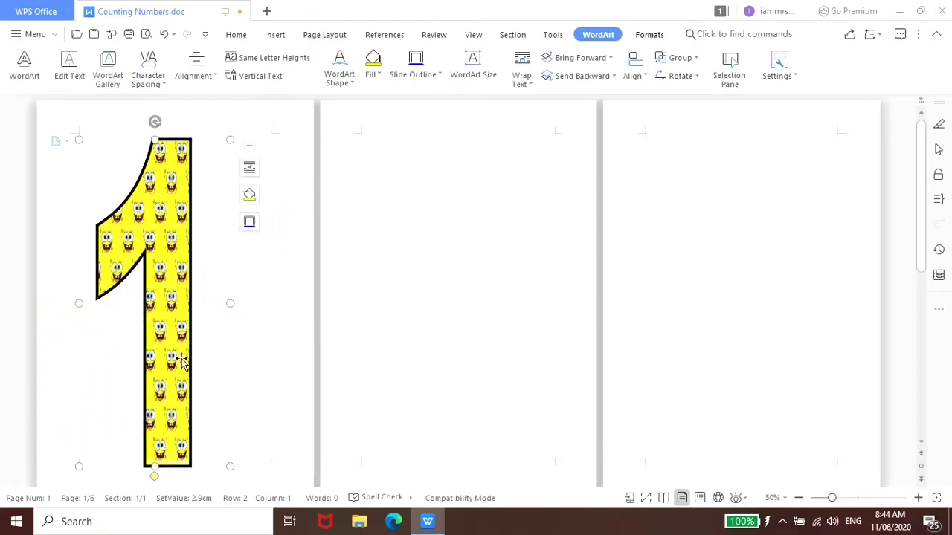
{"action": "left_click", "coordinate": [227, 455]}
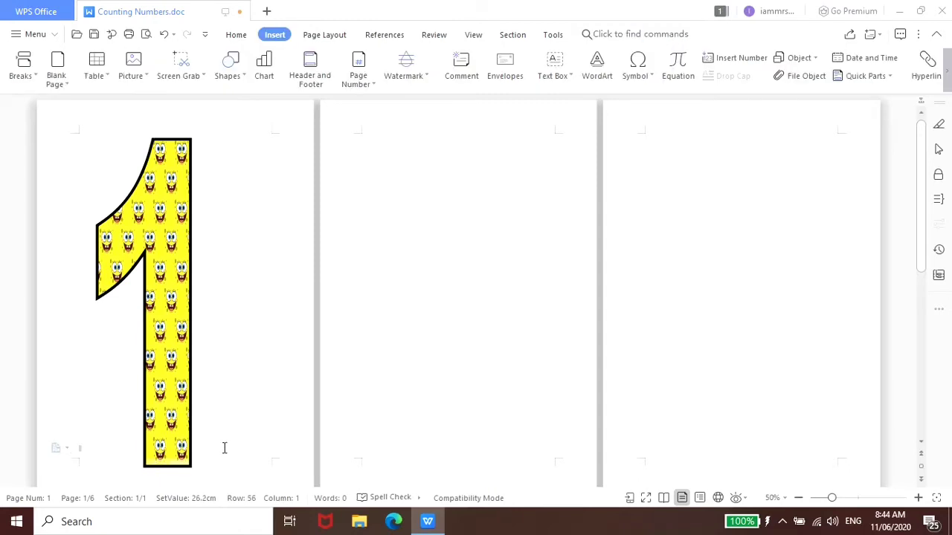
- Shrink the WordArt 1 and rotate it 90 degrees clockwise so it lies sideways in the first page's upper half
{"action": "left_click", "coordinate": [146, 307]}
{"action": "left_click_drag", "start_coordinate": [229, 465], "coordinate": [193, 356]}
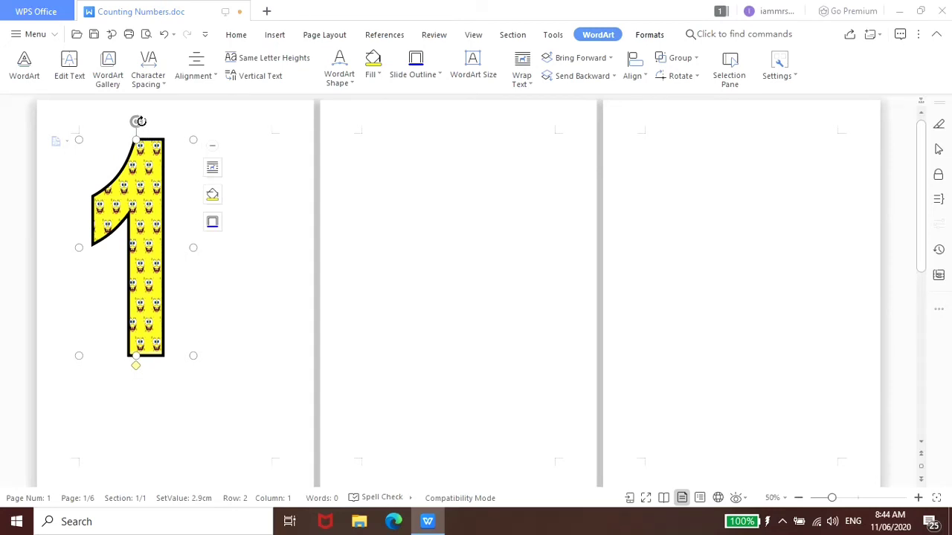
{"action": "mouse_move", "coordinate": [136, 121]}
{"action": "left_mouse_down"}
{"action": "mouse_move", "coordinate": [202, 195]}
{"action": "mouse_move", "coordinate": [221, 240]}
{"action": "mouse_move", "coordinate": [144, 126]}
{"action": "left_mouse_up"}
{"action": "left_click_drag", "start_coordinate": [127, 355], "coordinate": [127, 332]}
{"action": "left_click_drag", "start_coordinate": [145, 122], "coordinate": [249, 234]}
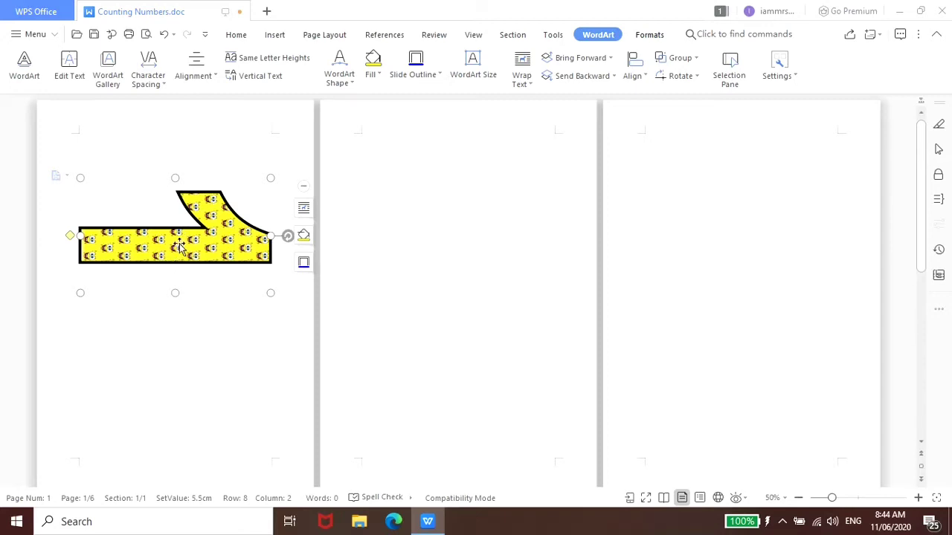
- Copy the sideways WordArt 1 and place a duplicate below it in the lower half of page 1
{"action": "right_click", "coordinate": [179, 248]}
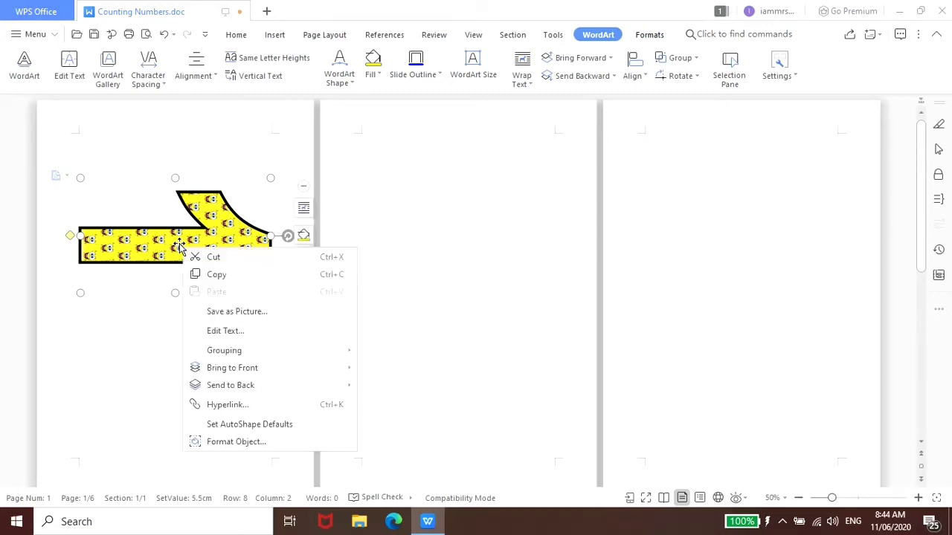
{"action": "left_click", "coordinate": [235, 274]}
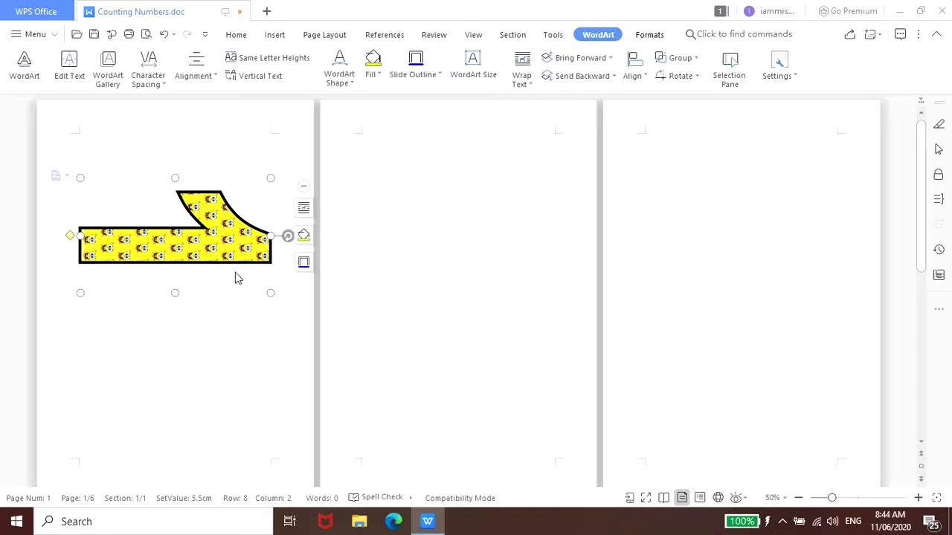
{"action": "right_click", "coordinate": [168, 270]}
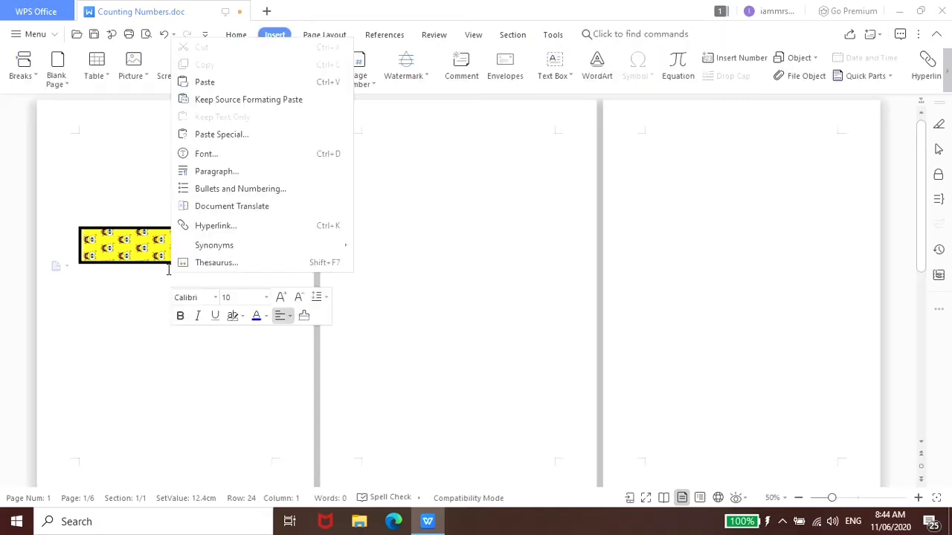
{"action": "left_click", "coordinate": [216, 83]}
{"action": "left_click_drag", "start_coordinate": [223, 244], "coordinate": [223, 388]}
{"action": "left_click_drag", "start_coordinate": [226, 404], "coordinate": [219, 395]}
- Paste two copies of the sideways 1 onto page 2, one in the upper half and one in the lower half
{"action": "right_click", "coordinate": [418, 203]}
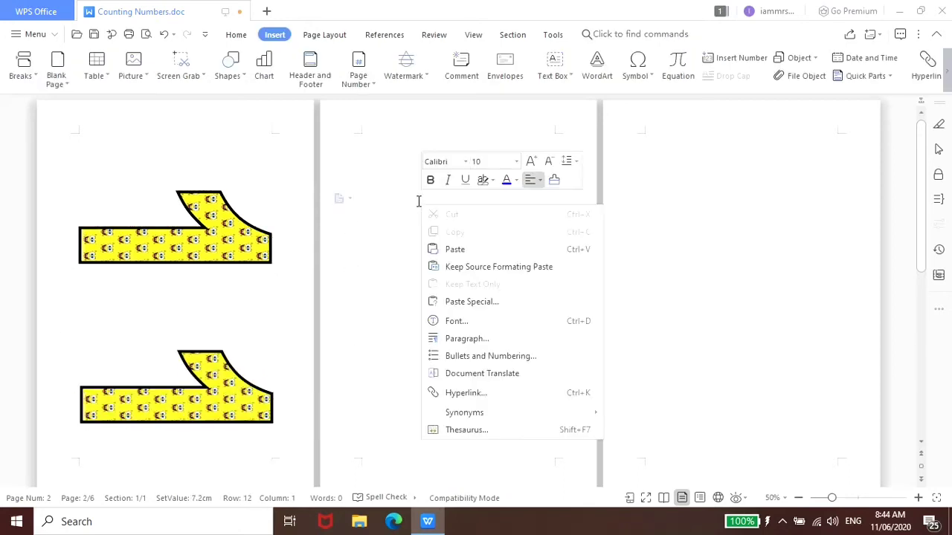
{"action": "left_click", "coordinate": [484, 252]}
{"action": "left_click_drag", "start_coordinate": [513, 355], "coordinate": [474, 238]}
{"action": "right_click", "coordinate": [468, 347]}
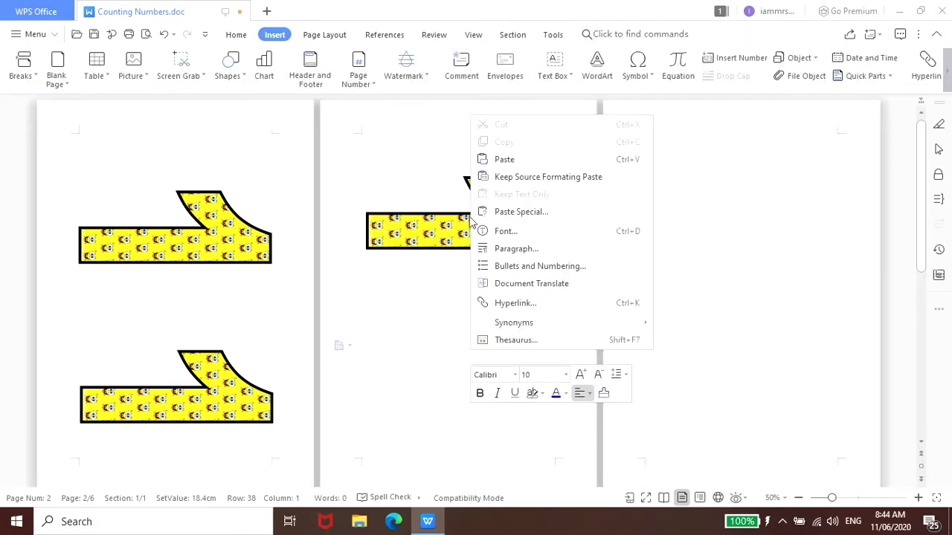
{"action": "left_click", "coordinate": [529, 159]}
{"action": "left_click_drag", "start_coordinate": [490, 271], "coordinate": [487, 417]}
- Paste two copies of the sideways 1 onto page 3, arranged one above the other
{"action": "right_click", "coordinate": [692, 209]}
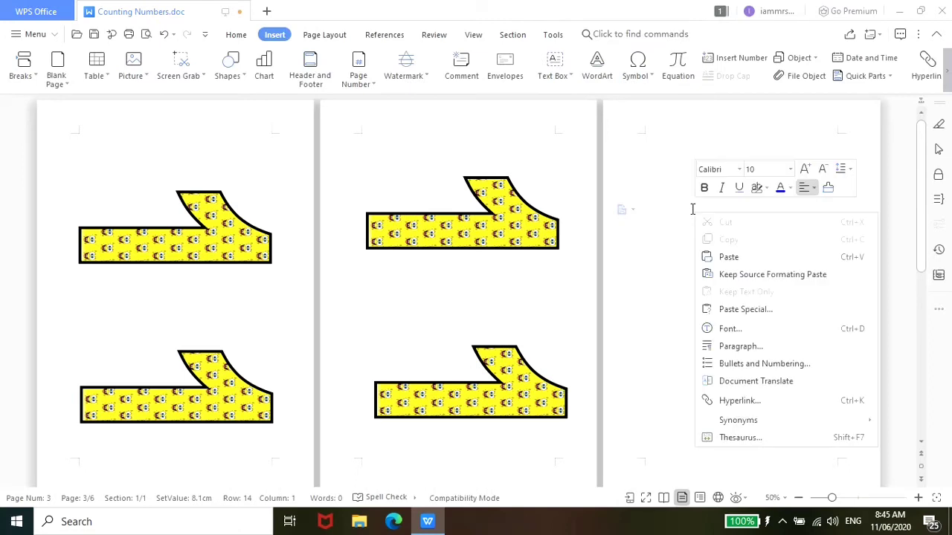
{"action": "left_click", "coordinate": [744, 260]}
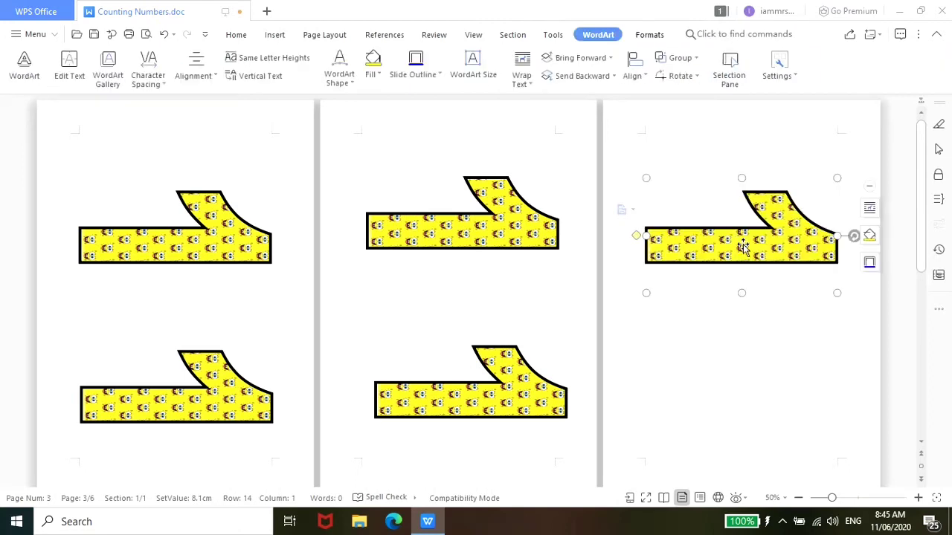
{"action": "left_click_drag", "start_coordinate": [748, 262], "coordinate": [751, 251]}
{"action": "scroll", "coordinate": [743, 356], "scroll_direction": "down", "scroll_amount": 2}
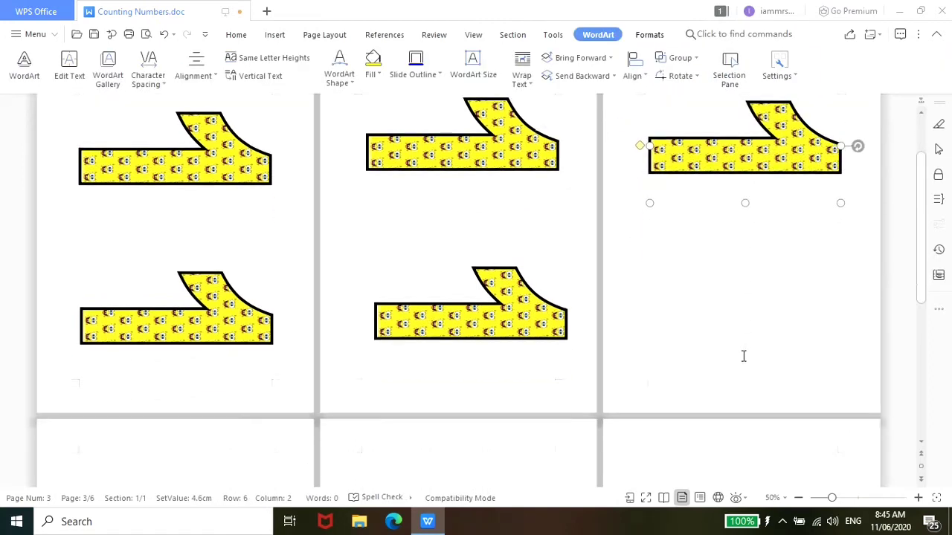
{"action": "right_click", "coordinate": [722, 314]}
{"action": "left_click", "coordinate": [751, 126]}
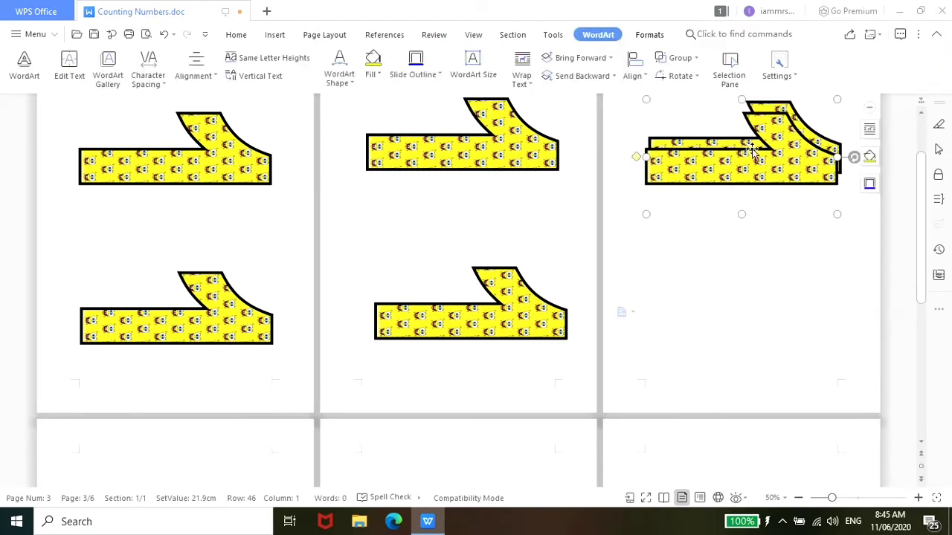
{"action": "left_click_drag", "start_coordinate": [753, 151], "coordinate": [776, 303]}
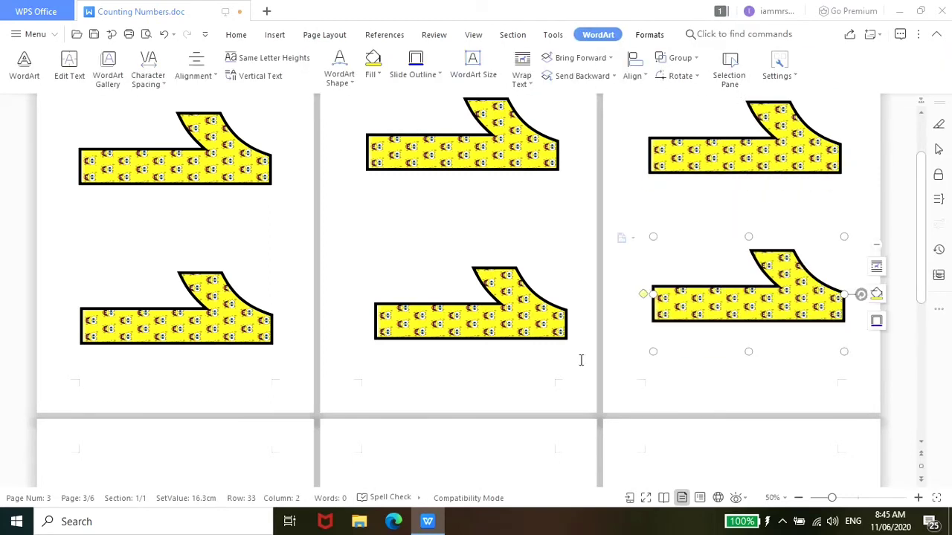
- Add two pasted copies of the sideways 1 to page 4, positioning the second in the page's lower half
{"action": "scroll", "coordinate": [487, 316], "scroll_direction": "down", "scroll_amount": 2}
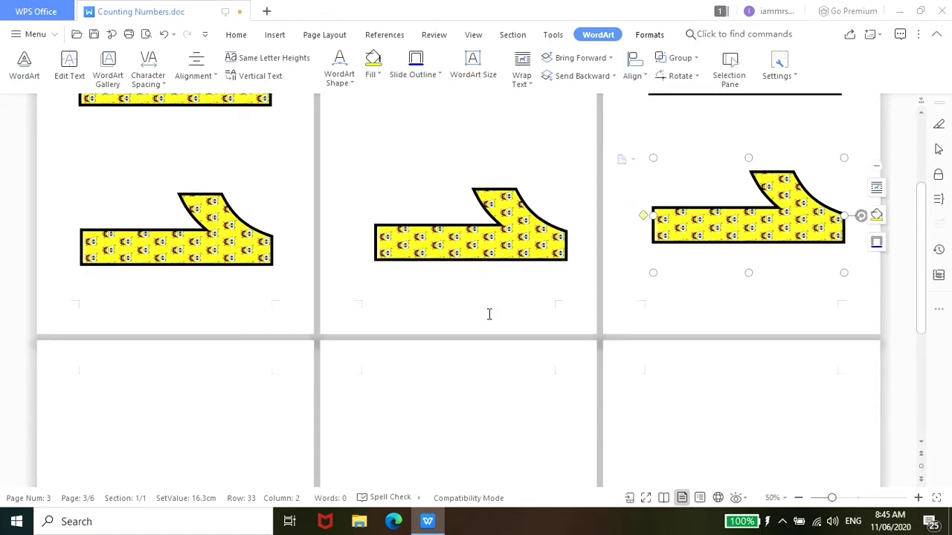
{"action": "scroll", "coordinate": [489, 314], "scroll_direction": "down", "scroll_amount": 2}
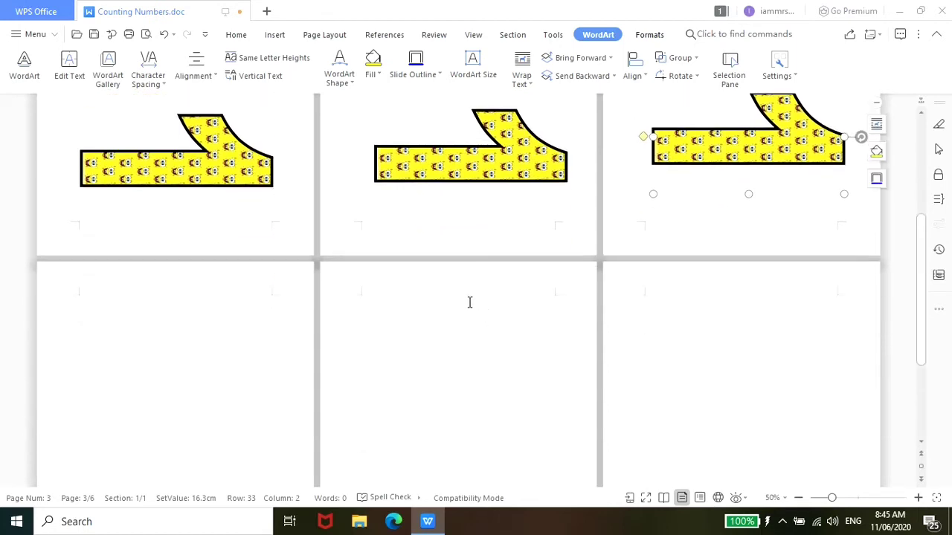
{"action": "right_click", "coordinate": [180, 342]}
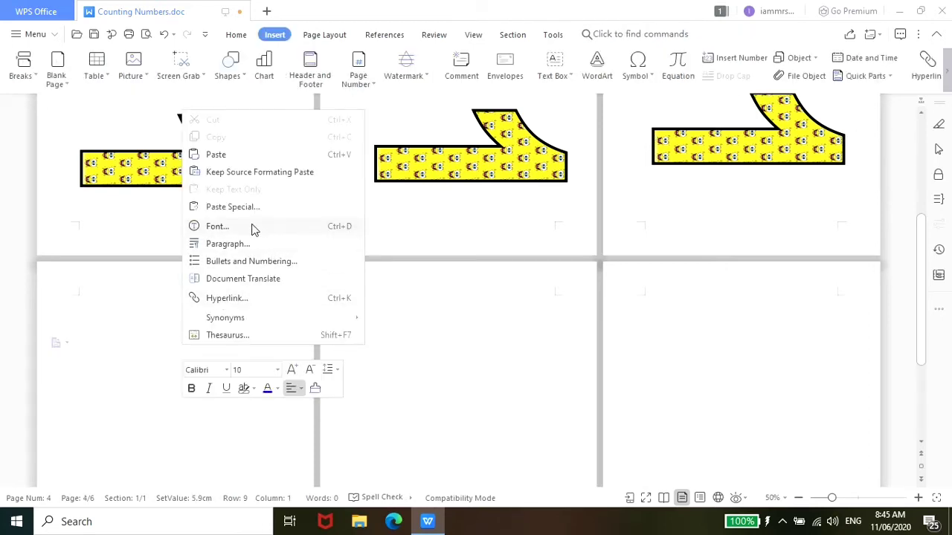
{"action": "left_click", "coordinate": [256, 158]}
{"action": "scroll", "coordinate": [229, 350], "scroll_direction": "down", "scroll_amount": 3}
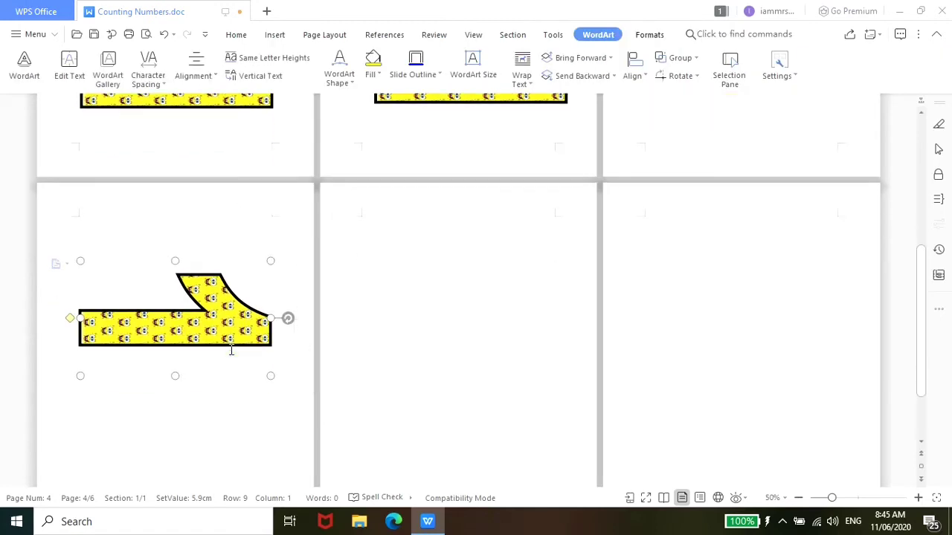
{"action": "right_click", "coordinate": [171, 337]}
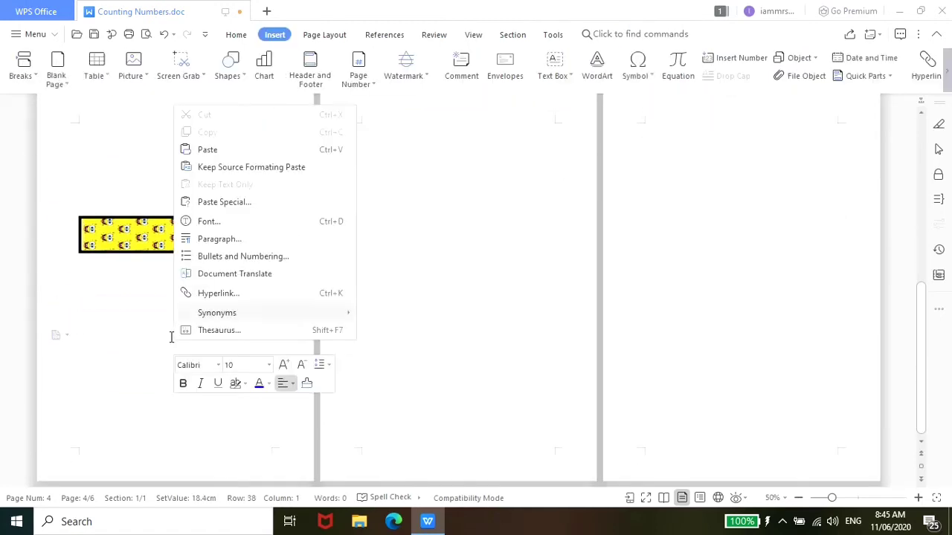
{"action": "left_click", "coordinate": [233, 154]}
{"action": "left_click_drag", "start_coordinate": [232, 260], "coordinate": [235, 418]}
- Fill page 5 with two pasted copies of the sideways 1, the second one moved below the first
{"action": "scroll", "coordinate": [407, 238], "scroll_direction": "up", "scroll_amount": 2}
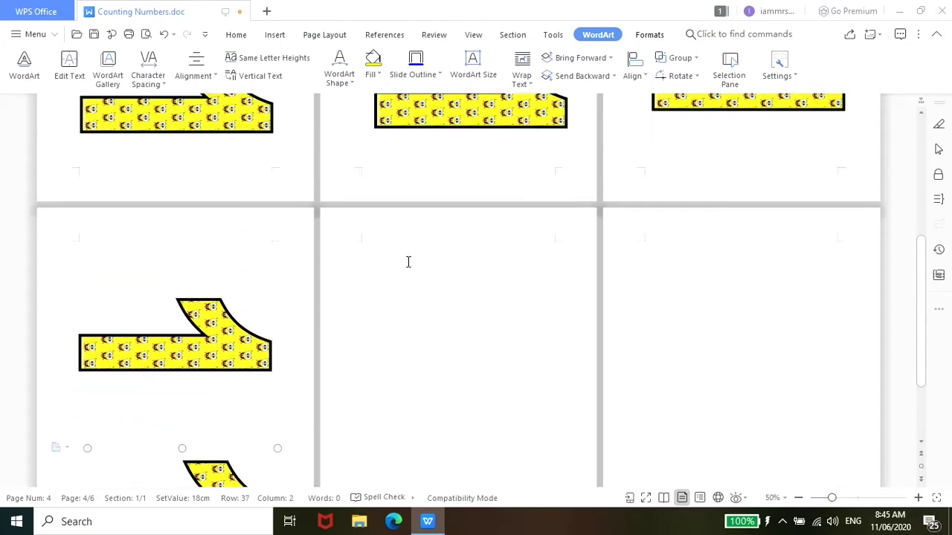
{"action": "right_click", "coordinate": [425, 321]}
{"action": "left_click", "coordinate": [485, 133]}
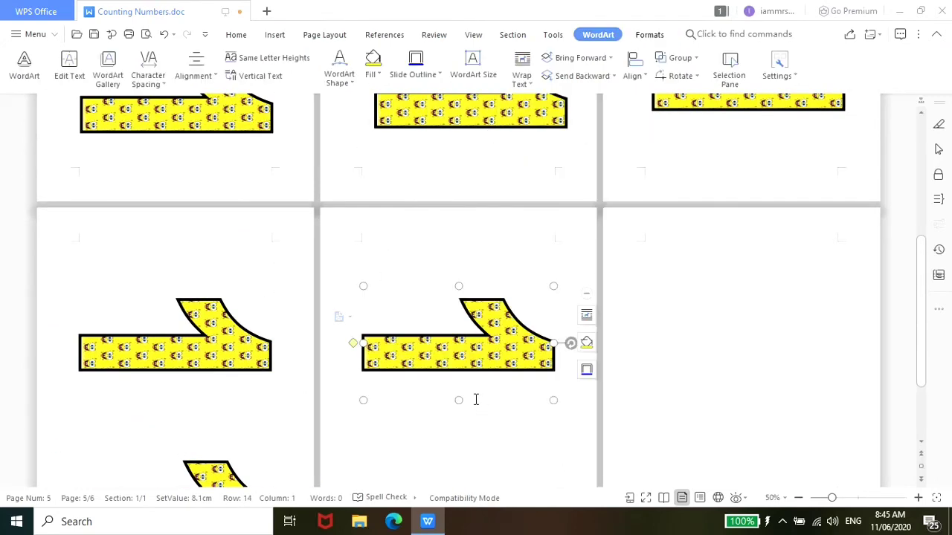
{"action": "scroll", "coordinate": [474, 402], "scroll_direction": "down", "scroll_amount": 2}
{"action": "right_click", "coordinate": [444, 347]}
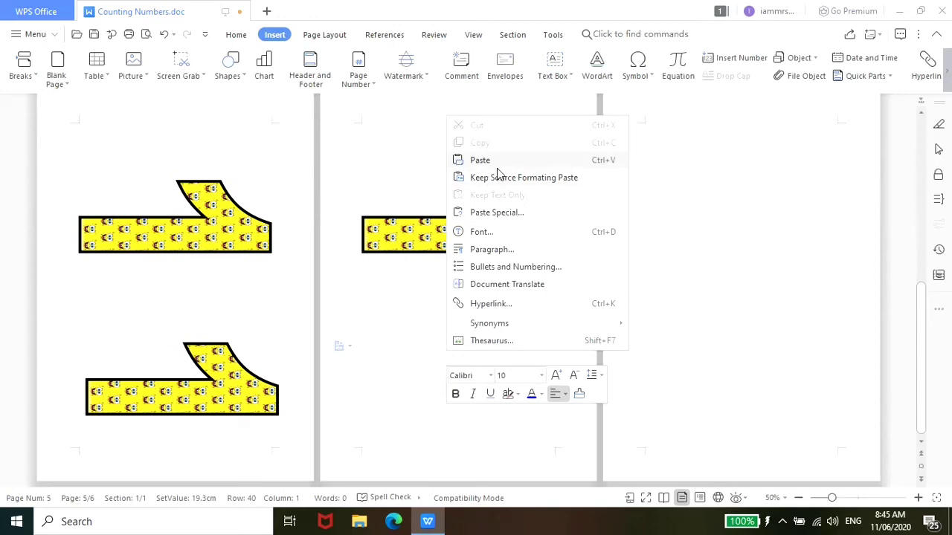
{"action": "left_click", "coordinate": [498, 161]}
{"action": "left_click_drag", "start_coordinate": [492, 252], "coordinate": [489, 394]}
- Delete the empty sixth page and return to the beginning of the document
{"action": "scroll", "coordinate": [435, 311], "scroll_direction": "down", "scroll_amount": 3}
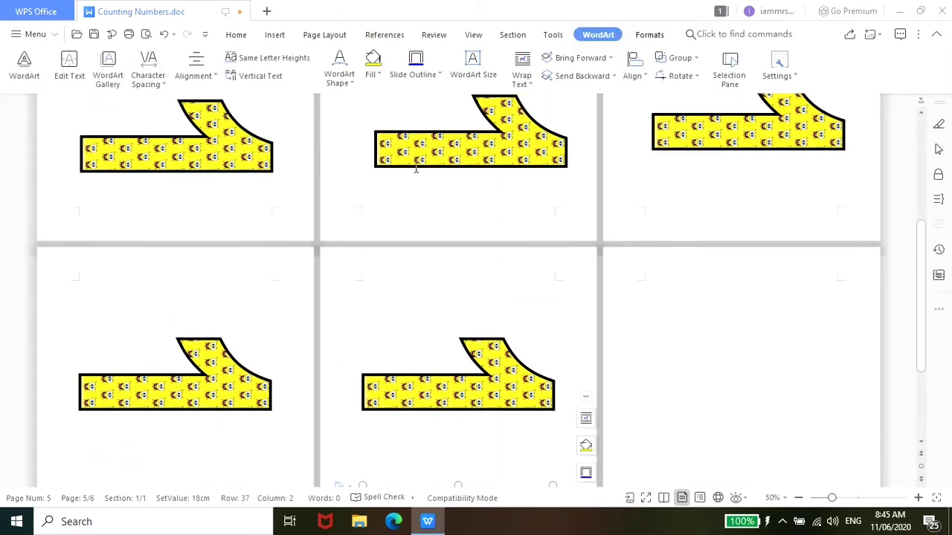
{"action": "scroll", "coordinate": [480, 330], "scroll_direction": "down", "scroll_amount": 2}
{"action": "scroll", "coordinate": [675, 355], "scroll_direction": "up", "scroll_amount": 1}
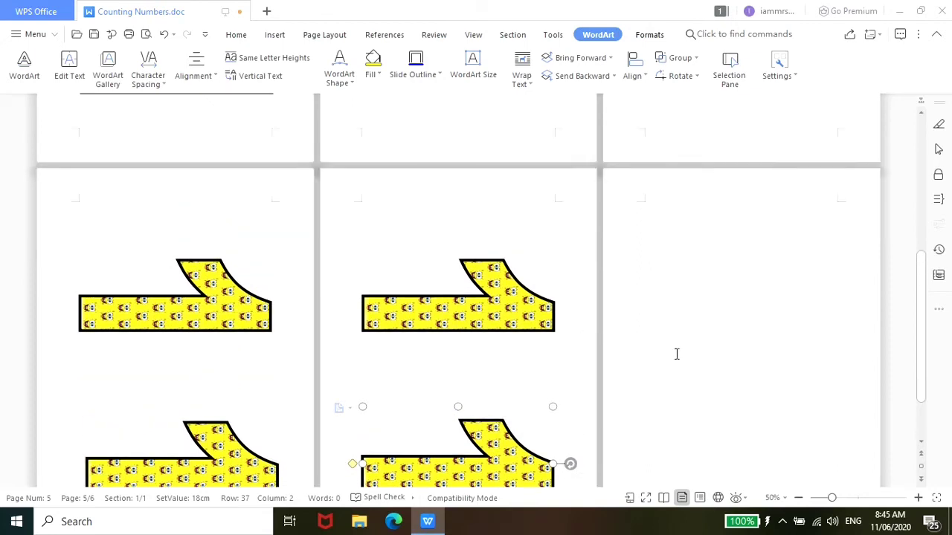
{"action": "scroll", "coordinate": [641, 396], "scroll_direction": "down", "scroll_amount": 1}
{"action": "left_click", "coordinate": [629, 338]}
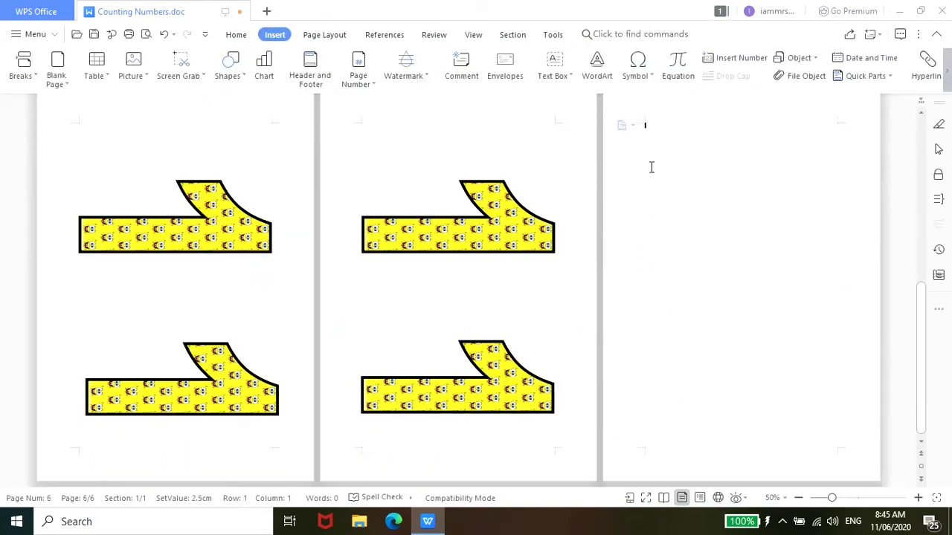
{"action": "key", "text": "BackSpace"}
{"action": "scroll", "coordinate": [651, 167], "scroll_direction": "up", "scroll_amount": 5}
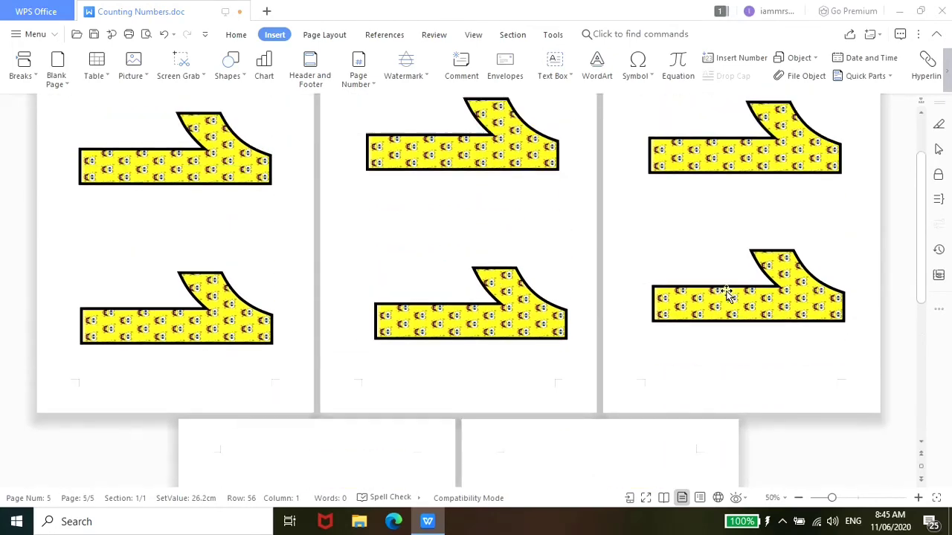
{"action": "scroll", "coordinate": [726, 292], "scroll_direction": "up", "scroll_amount": 2}
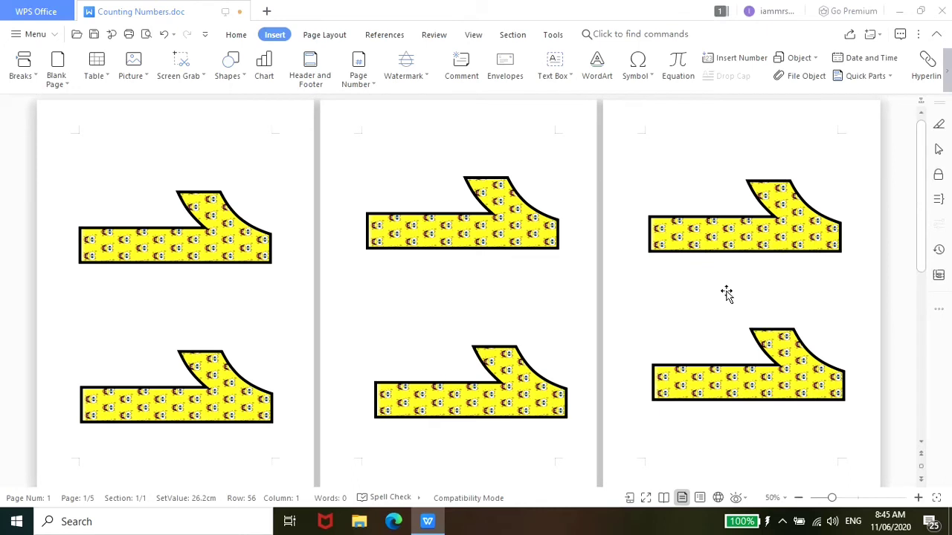
- Change the text of the lower WordArt number on page 1 to 2
{"action": "left_click", "coordinate": [212, 395]}
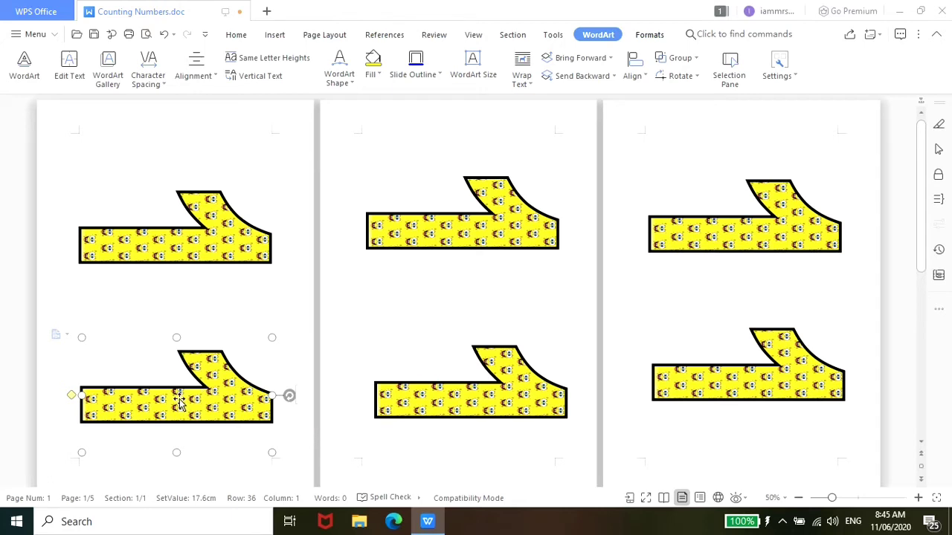
{"action": "right_click", "coordinate": [183, 400]}
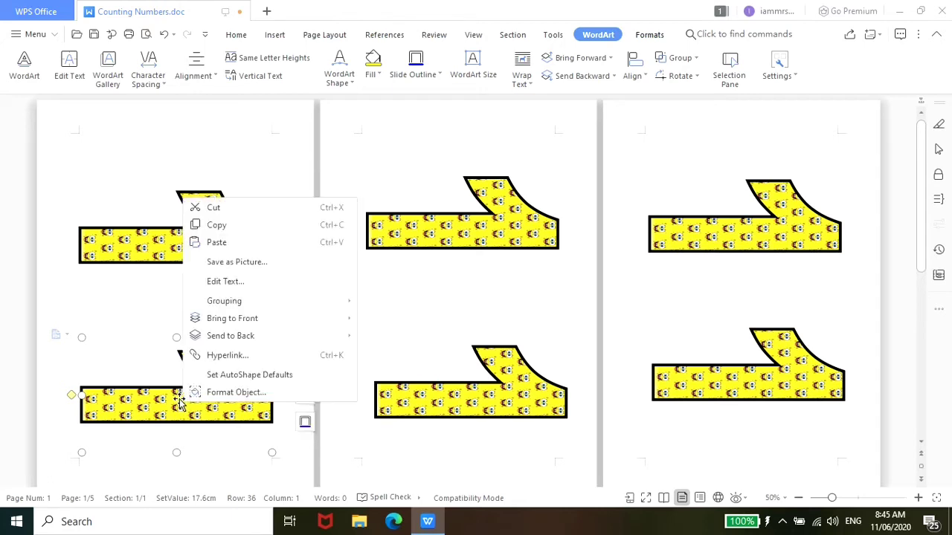
{"action": "left_click", "coordinate": [255, 281]}
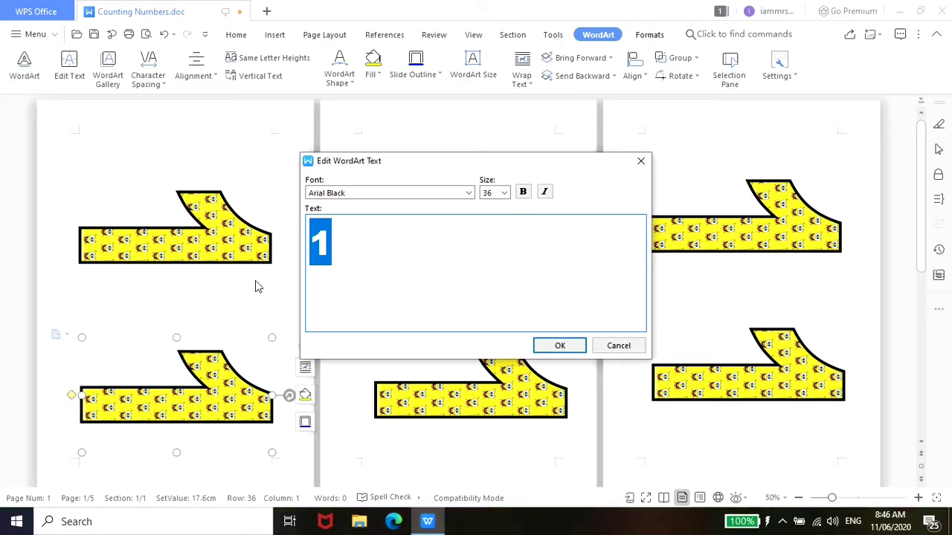
{"action": "type", "text": "2"}
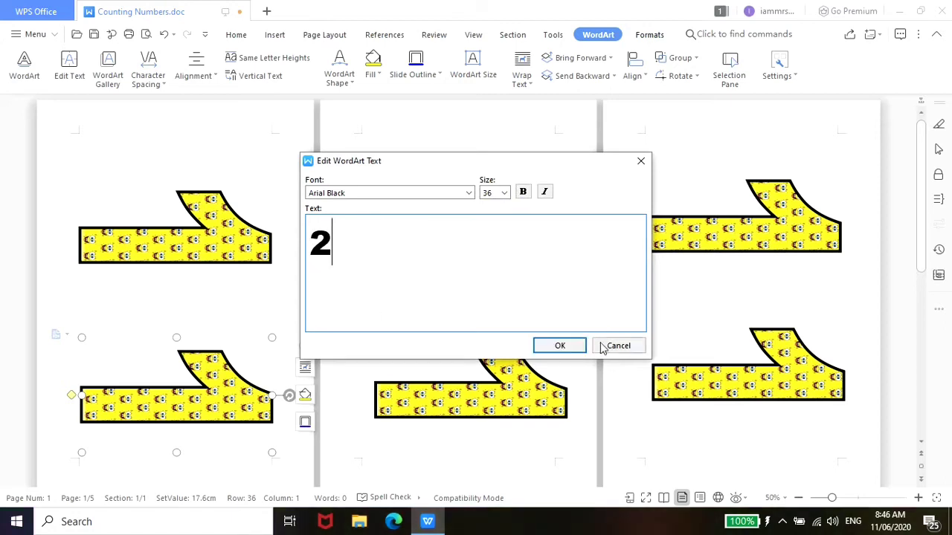
{"action": "left_click", "coordinate": [558, 346]}
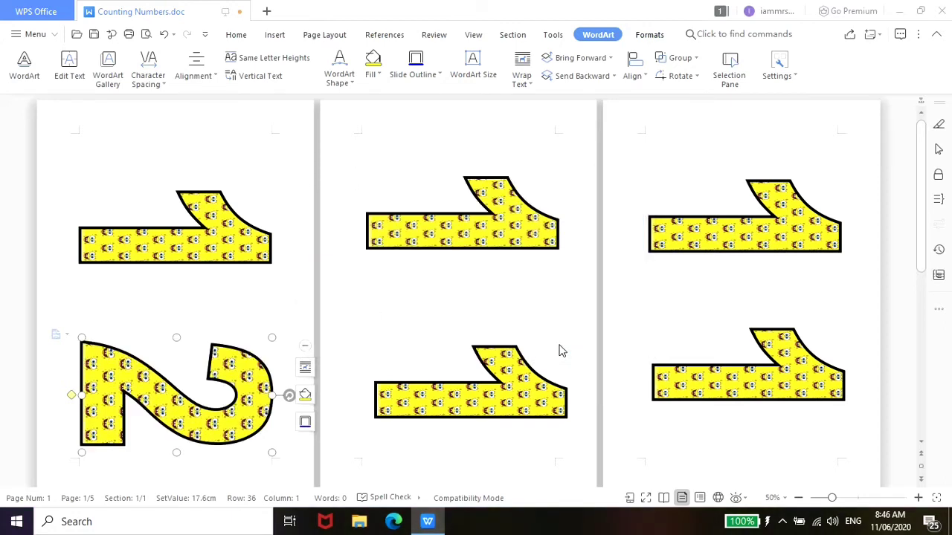
- Change the text of the upper WordArt number on page 2 to 3
{"action": "left_click", "coordinate": [470, 222]}
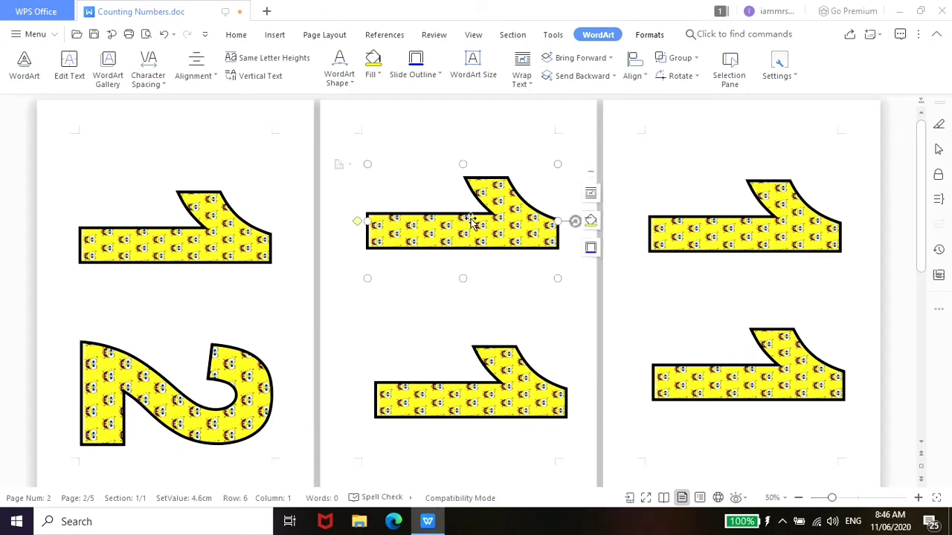
{"action": "right_click", "coordinate": [470, 221]}
{"action": "left_click", "coordinate": [520, 307]}
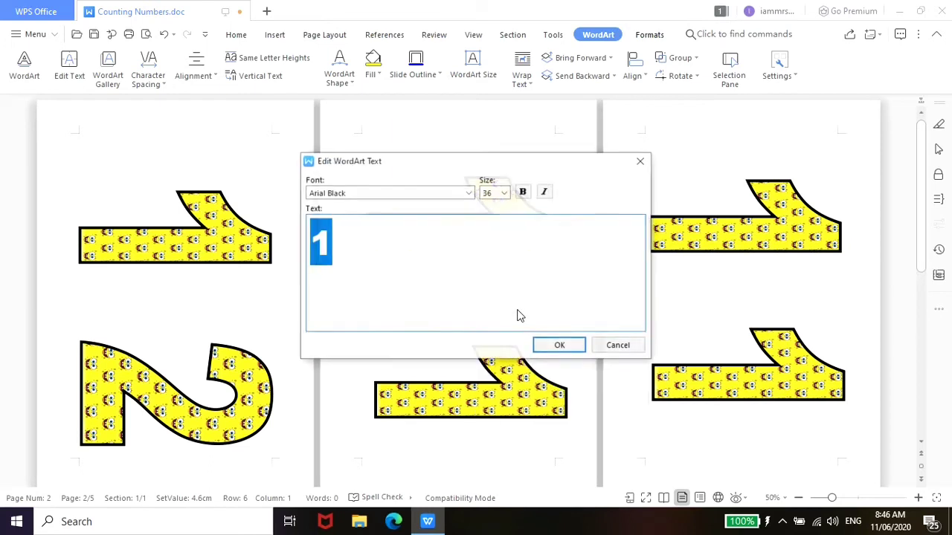
{"action": "key", "text": "BackSpace"}
{"action": "type", "text": "3"}
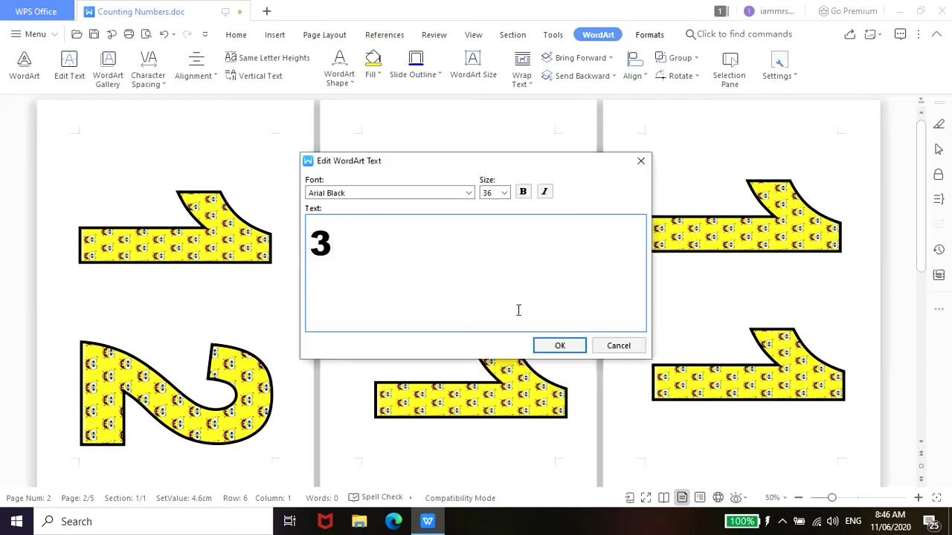
{"action": "left_click", "coordinate": [555, 345]}
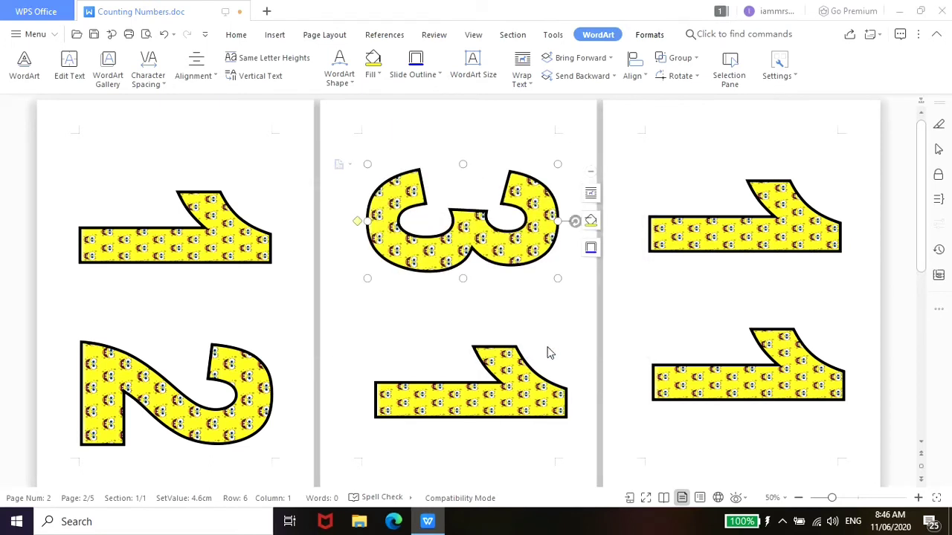
- Change the text of the lower WordArt number on page 2 to 4
{"action": "left_click", "coordinate": [498, 393]}
{"action": "right_click", "coordinate": [500, 397]}
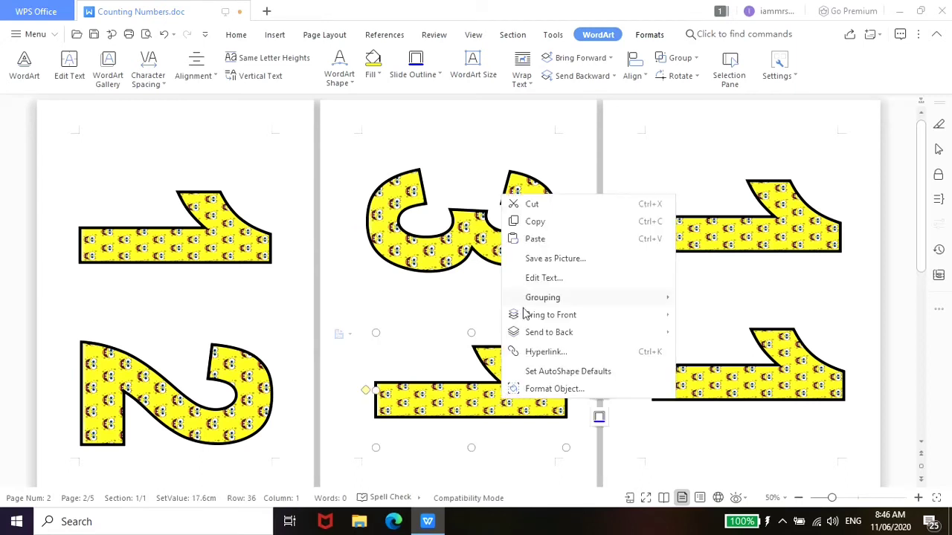
{"action": "left_click", "coordinate": [551, 279]}
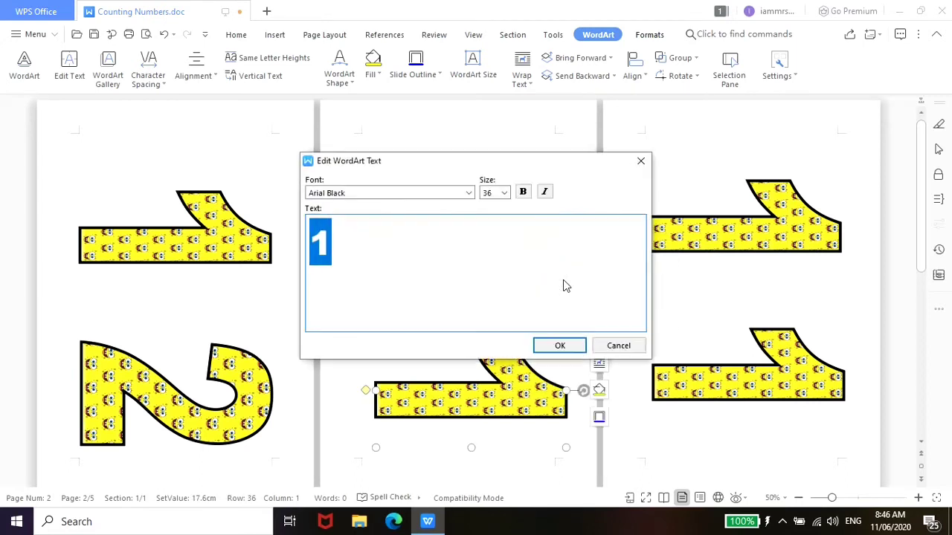
{"action": "key", "text": "BackSpace"}
{"action": "type", "text": "4"}
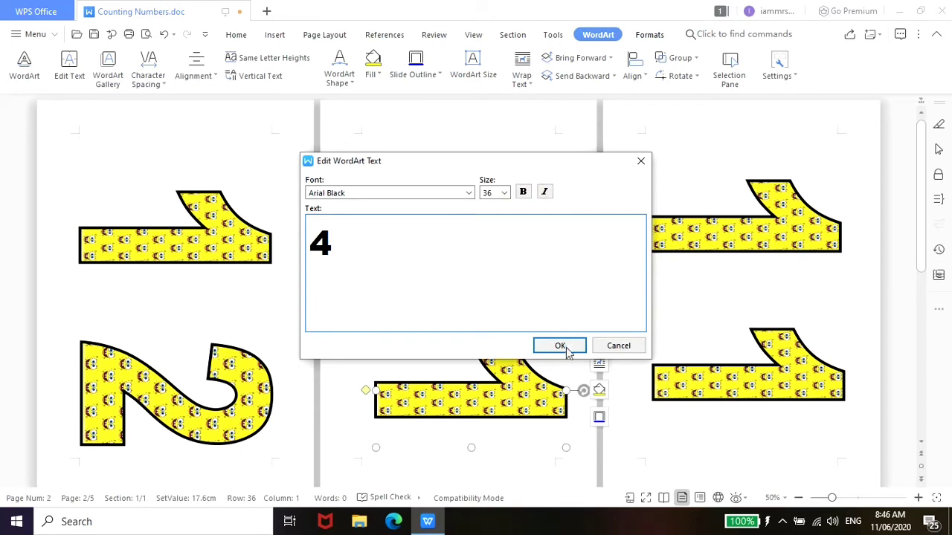
{"action": "left_click", "coordinate": [563, 346]}
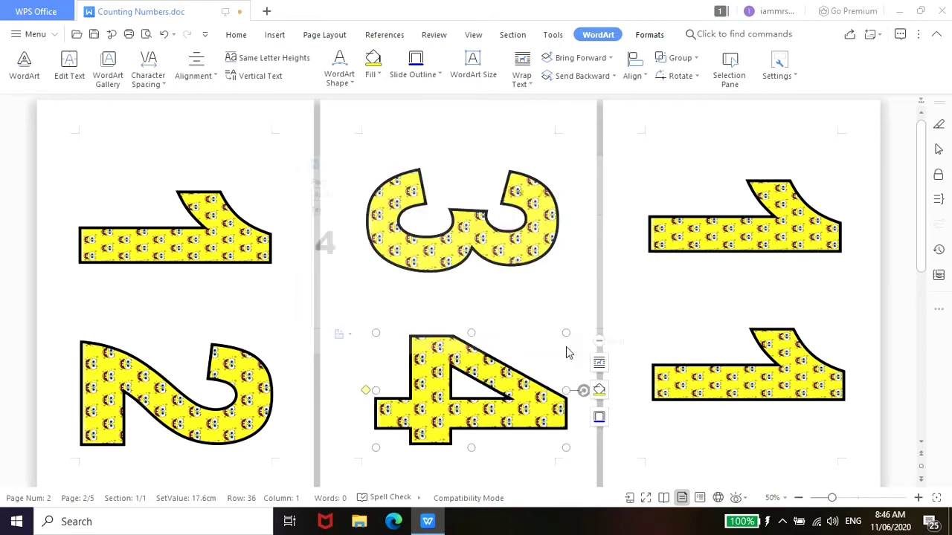
- Change the text of the upper WordArt number on page 3 to 5
{"action": "left_click", "coordinate": [793, 236]}
{"action": "right_click", "coordinate": [793, 236]}
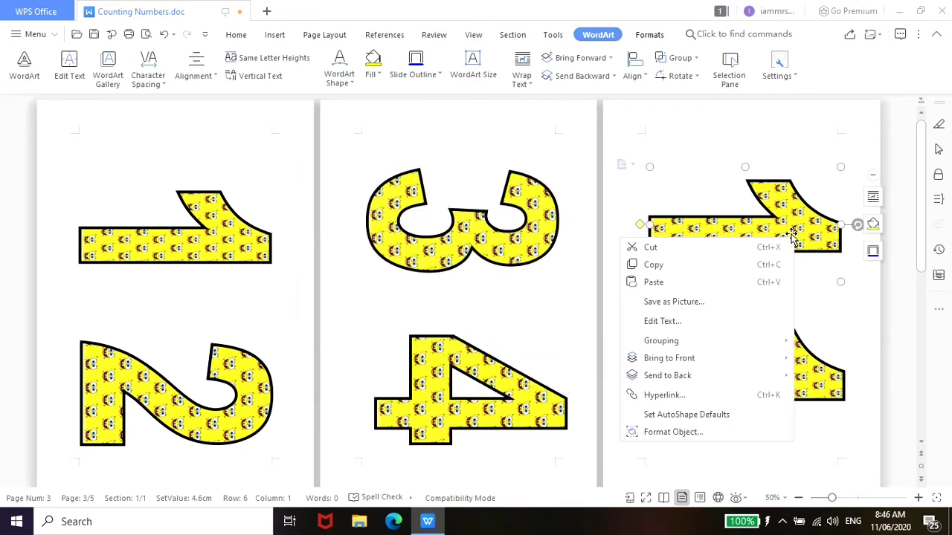
{"action": "left_click", "coordinate": [674, 328]}
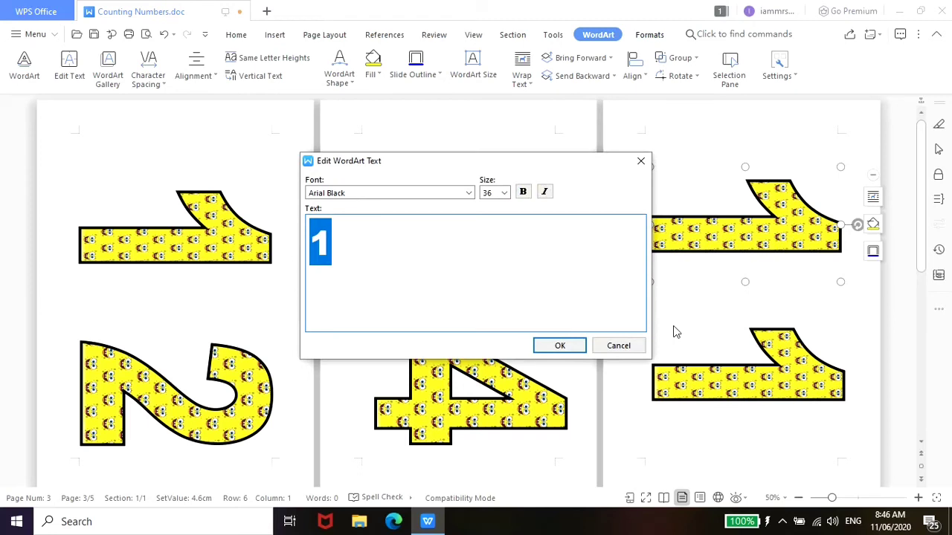
{"action": "type", "text": "5"}
{"action": "left_click", "coordinate": [573, 345]}
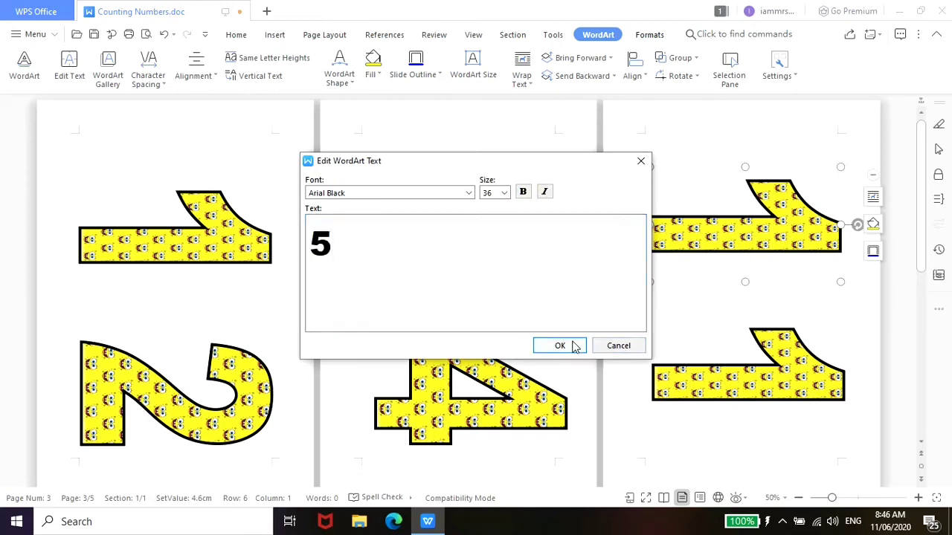
- Change the text of the lower WordArt number on page 3 to 6
{"action": "left_click", "coordinate": [759, 386]}
{"action": "right_click", "coordinate": [759, 385]}
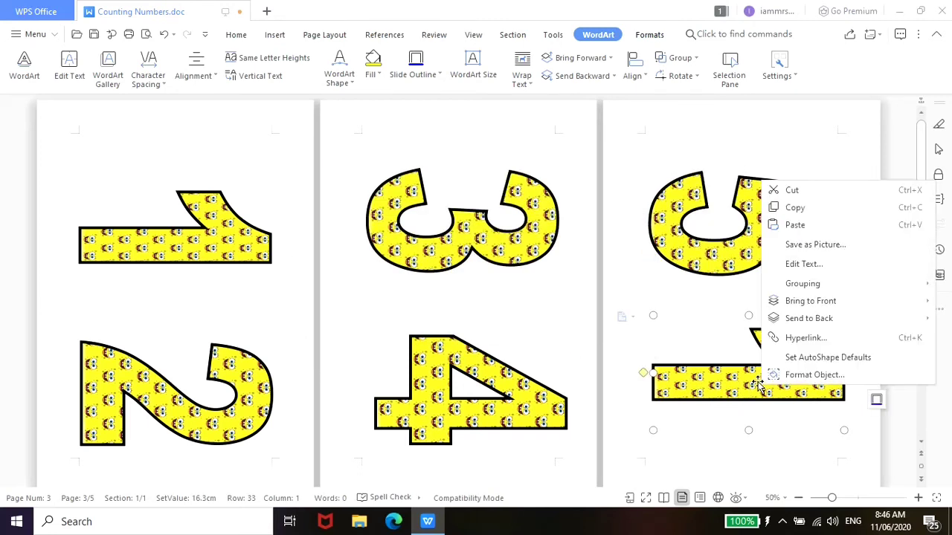
{"action": "left_click", "coordinate": [824, 271]}
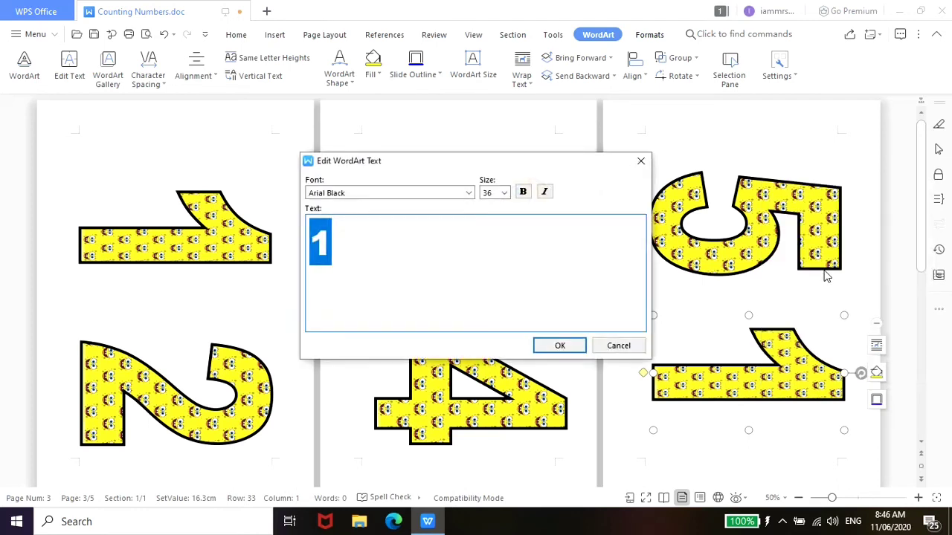
{"action": "key", "text": "BackSpace"}
{"action": "type", "text": "6"}
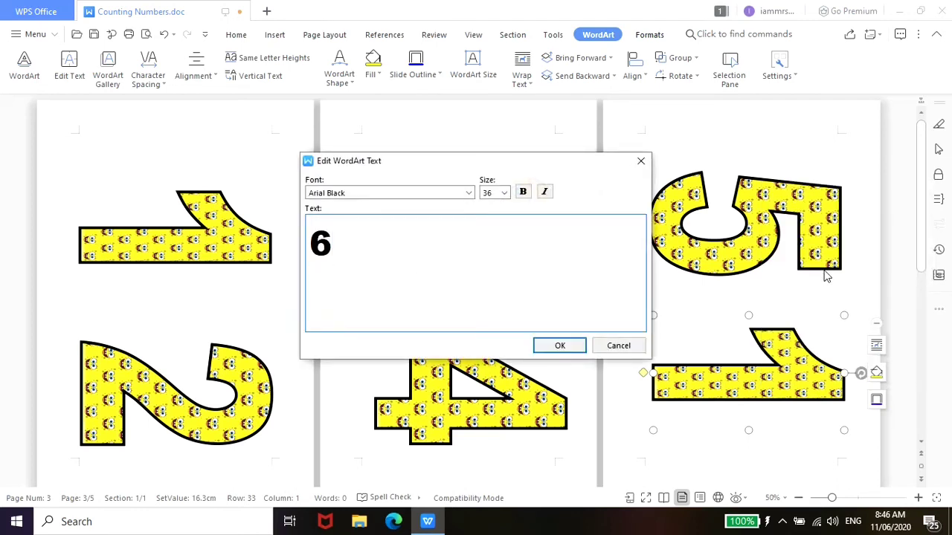
{"action": "left_click", "coordinate": [563, 347]}
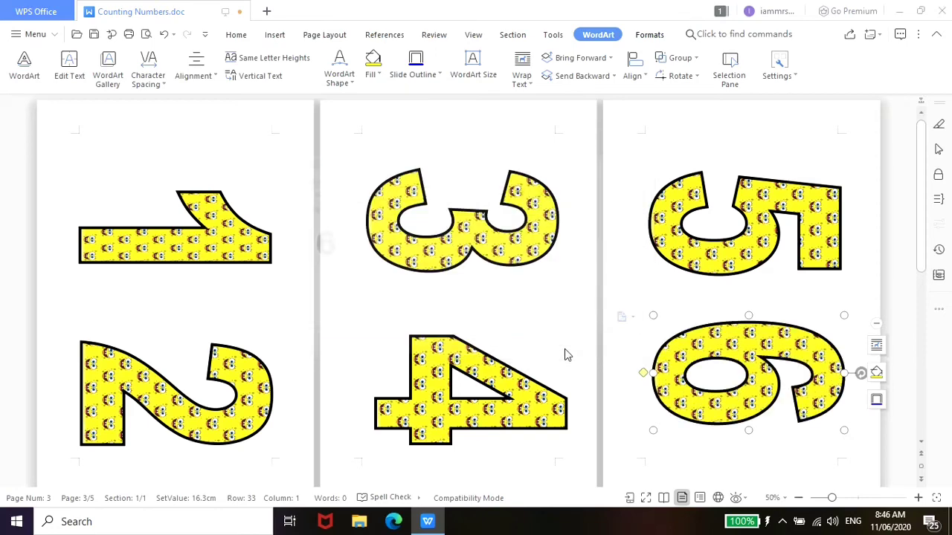
- Change the text of the upper WordArt number on page 4 to 7
{"action": "scroll", "coordinate": [484, 304], "scroll_direction": "down", "scroll_amount": 4}
{"action": "scroll", "coordinate": [480, 299], "scroll_direction": "down", "scroll_amount": 3}
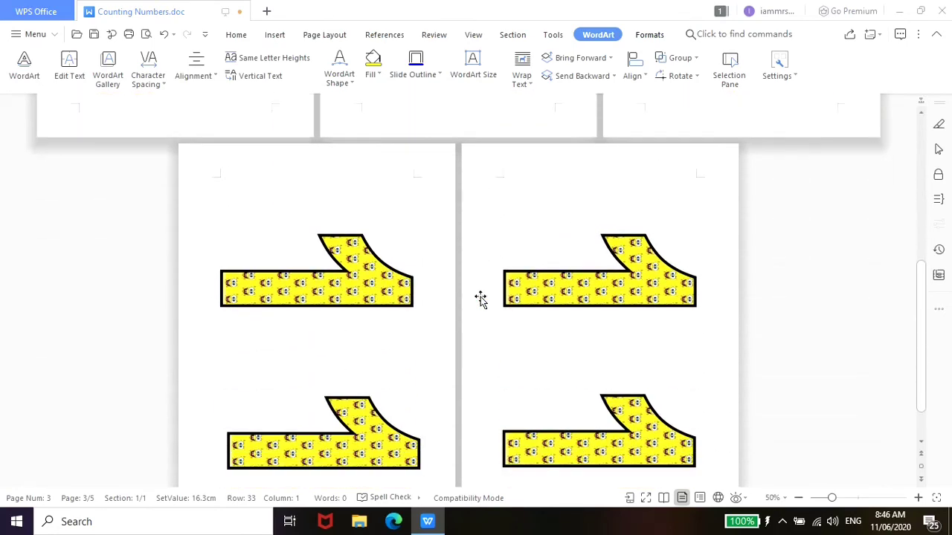
{"action": "left_click", "coordinate": [364, 285]}
{"action": "right_click", "coordinate": [360, 290]}
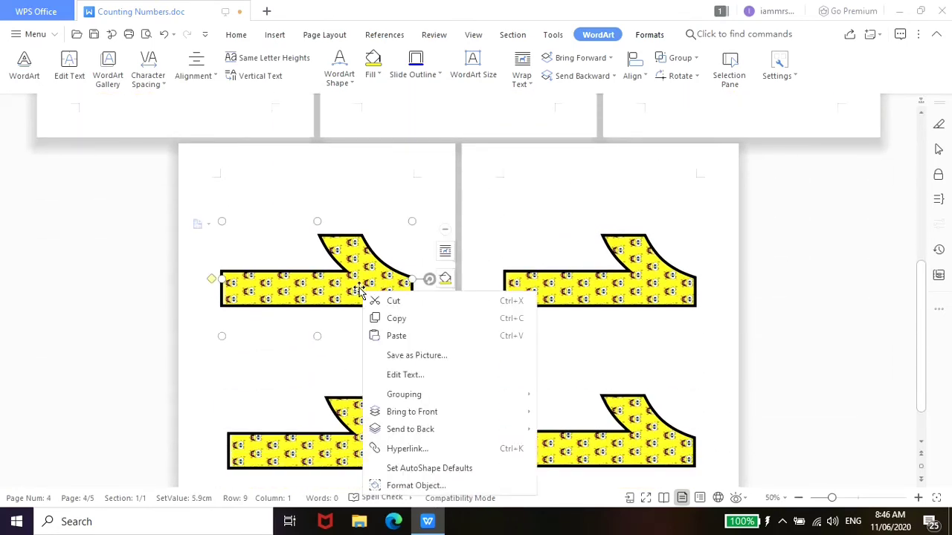
{"action": "left_click", "coordinate": [403, 374]}
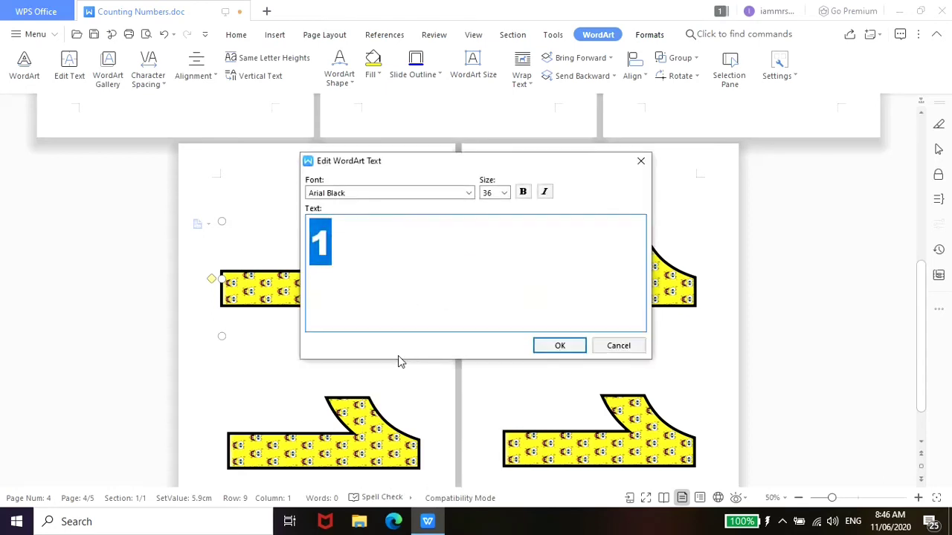
{"action": "key", "text": "BackSpace"}
{"action": "type", "text": "7"}
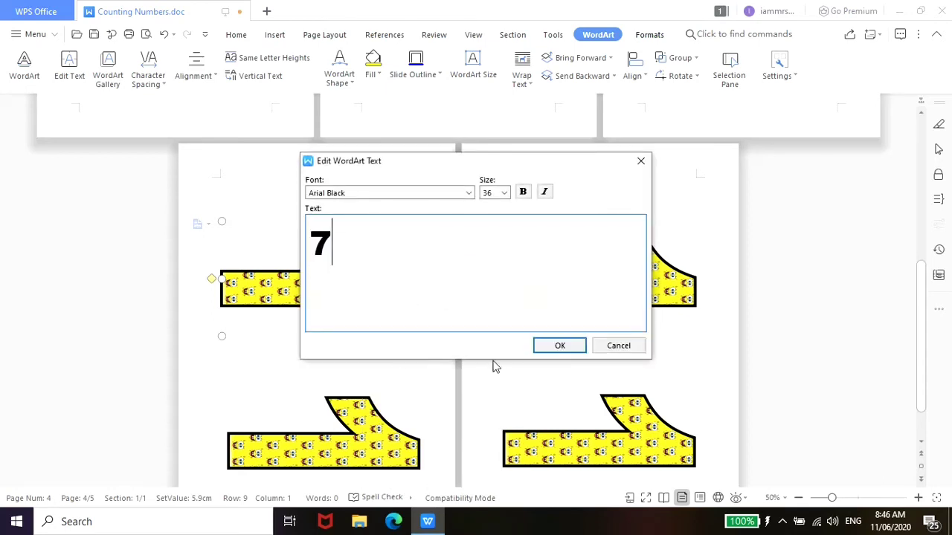
{"action": "left_click", "coordinate": [561, 345]}
- Change the text of the lower WordArt number on page 4 to 8
{"action": "left_click", "coordinate": [320, 452]}
{"action": "right_click", "coordinate": [333, 440]}
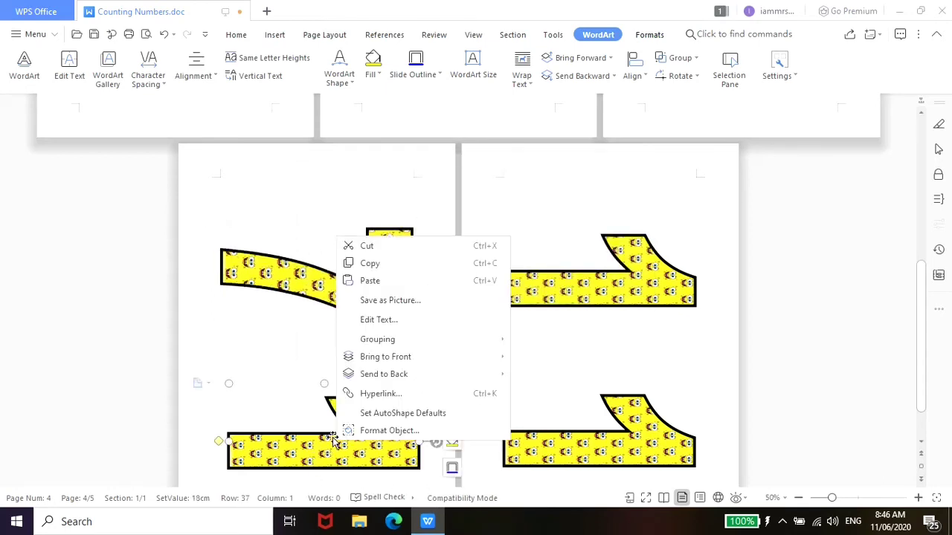
{"action": "left_click", "coordinate": [394, 320]}
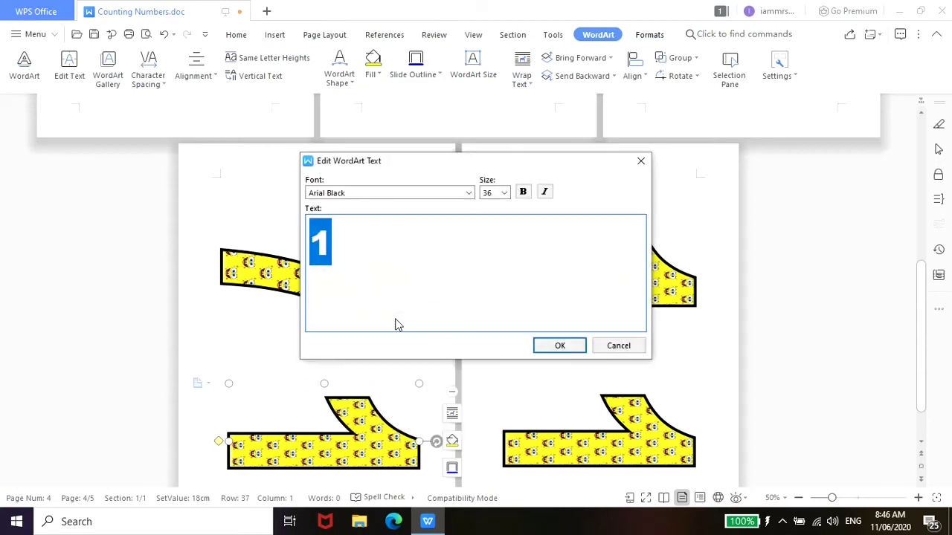
{"action": "type", "text": "8"}
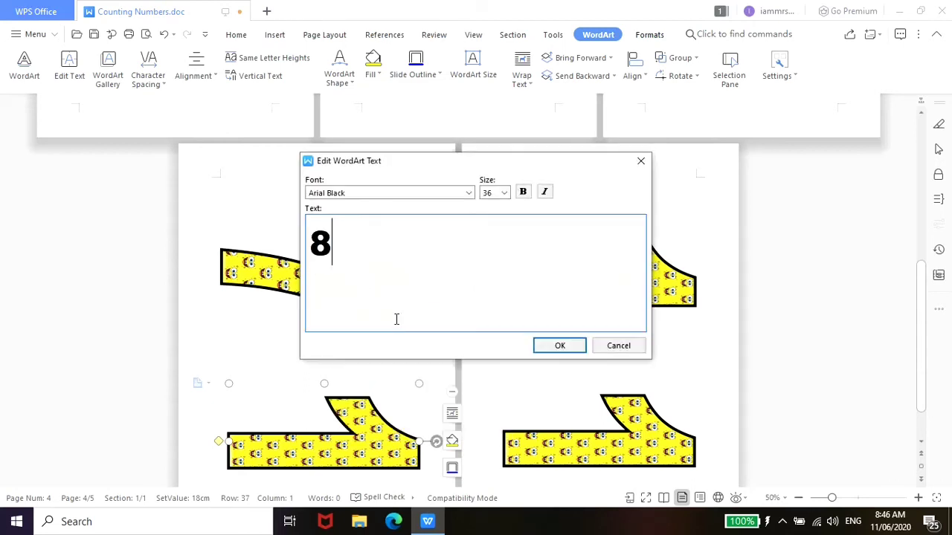
{"action": "left_click", "coordinate": [559, 346]}
- Change the text of the upper WordArt number on page 5 to 9
{"action": "scroll", "coordinate": [516, 335], "scroll_direction": "down", "scroll_amount": 2}
{"action": "left_click", "coordinate": [604, 249]}
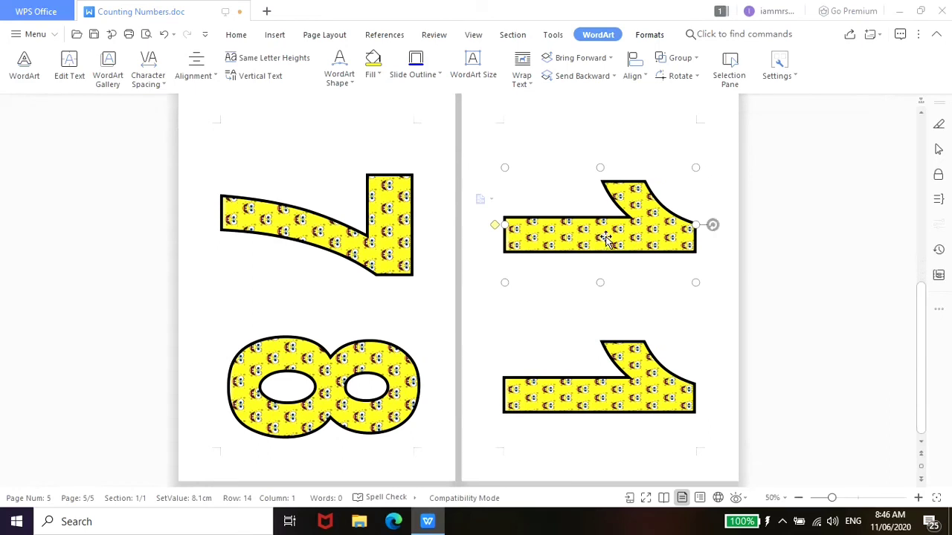
{"action": "right_click", "coordinate": [613, 245]}
{"action": "left_click", "coordinate": [648, 327]}
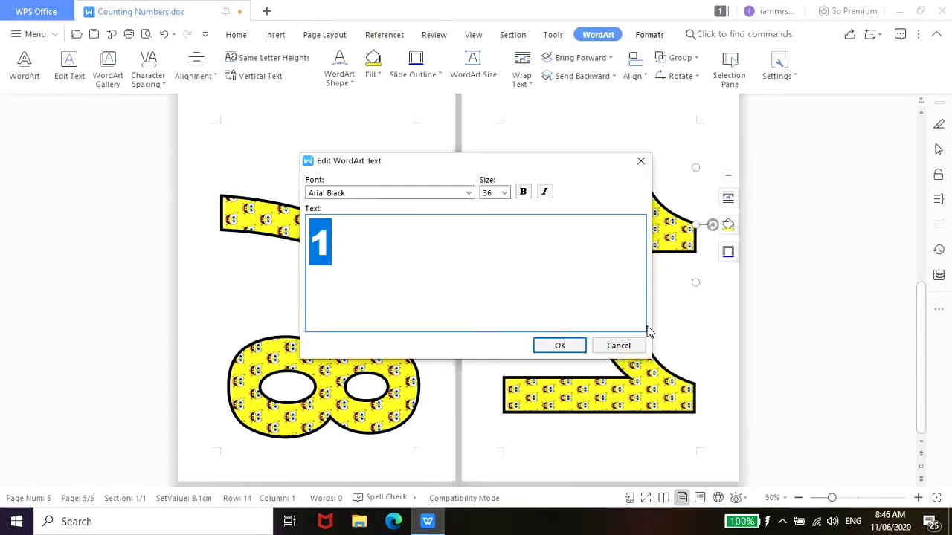
{"action": "type", "text": "9"}
{"action": "left_click", "coordinate": [562, 346]}
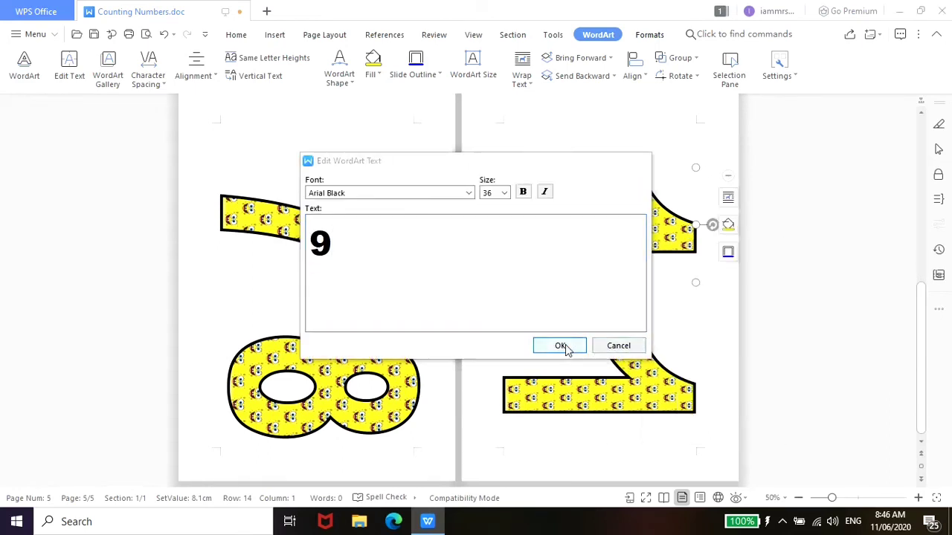
- Change the text of the lower WordArt number on page 5 to 10
{"action": "left_click", "coordinate": [615, 391]}
{"action": "right_click", "coordinate": [624, 394]}
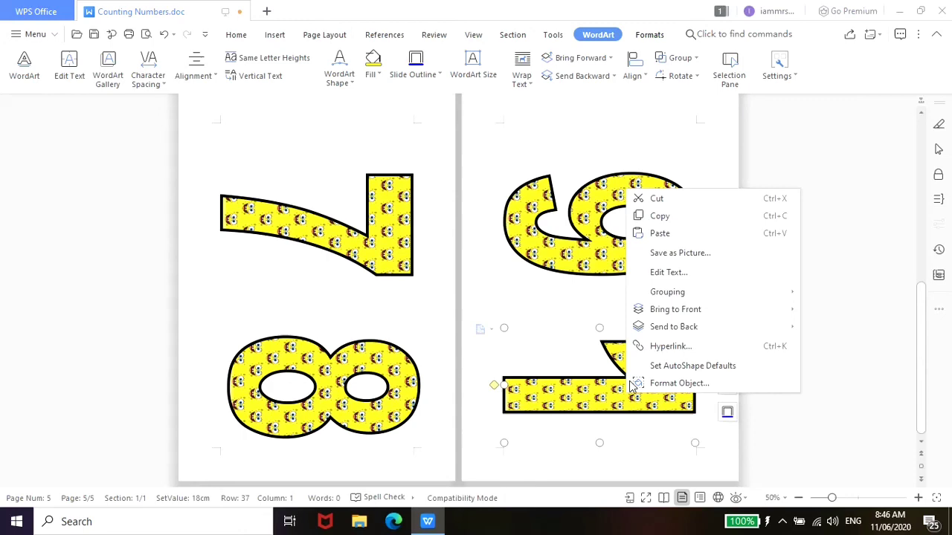
{"action": "left_click", "coordinate": [677, 275]}
{"action": "type", "text": "10"}
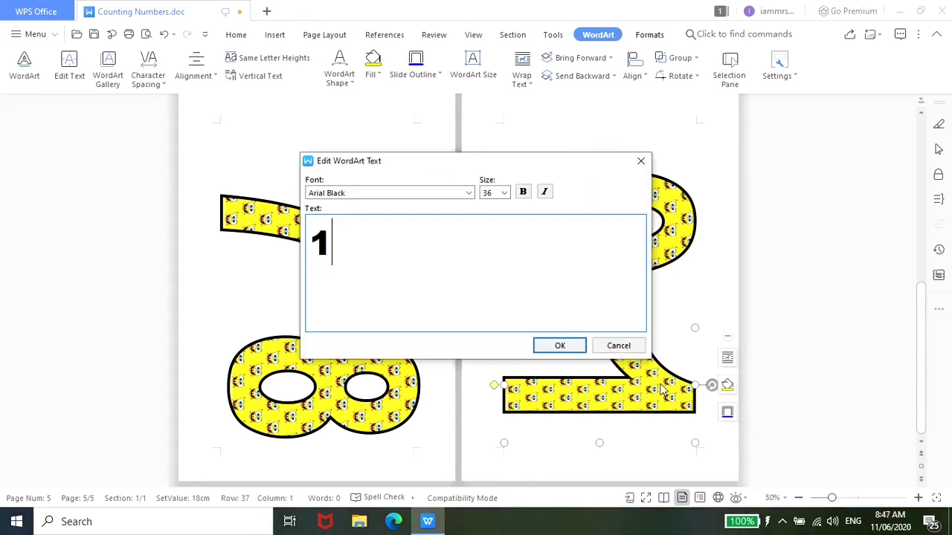
{"action": "left_click", "coordinate": [560, 347]}
- Review the finished numbers on all five pages together at 30% zoom
{"action": "scroll", "coordinate": [539, 385], "scroll_direction": "up", "scroll_amount": 1}
{"action": "scroll", "coordinate": [543, 390], "scroll_direction": "up", "scroll_amount": 5}
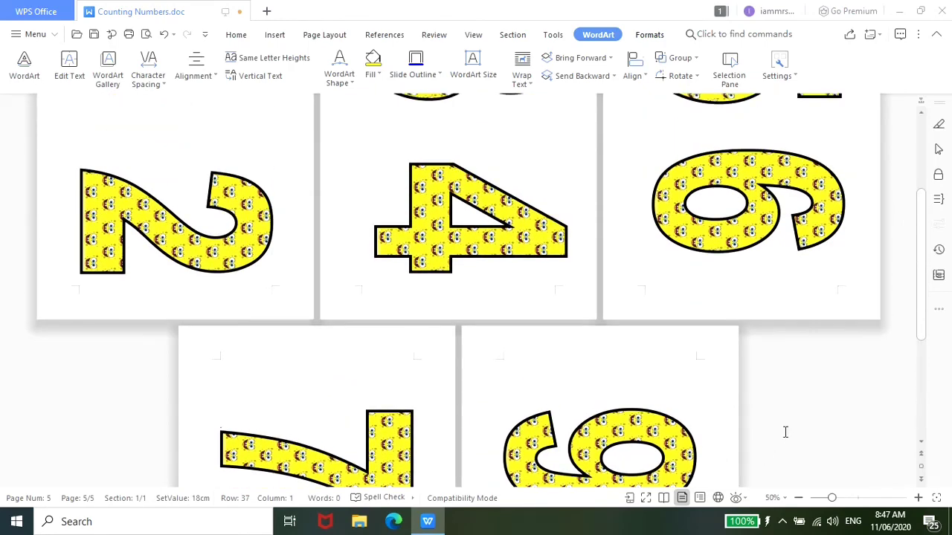
{"action": "left_click", "coordinate": [785, 432]}
{"action": "scroll", "coordinate": [786, 432], "scroll_direction": "up", "scroll_amount": 1}
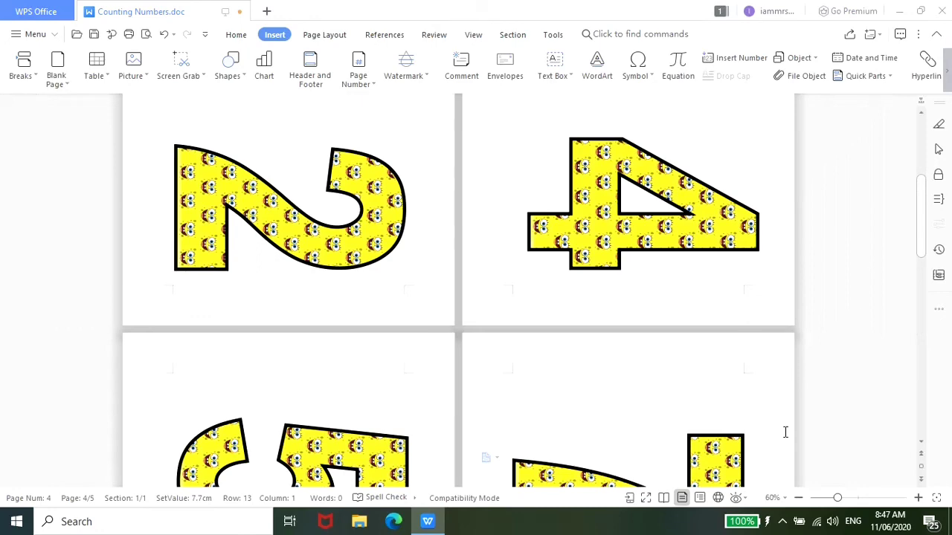
{"action": "scroll", "coordinate": [785, 432], "scroll_direction": "down", "scroll_amount": 3}
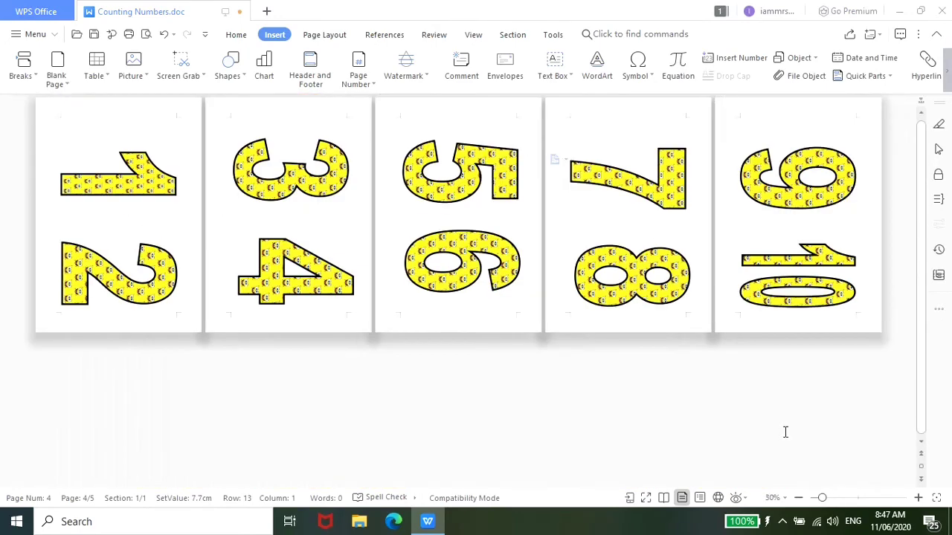